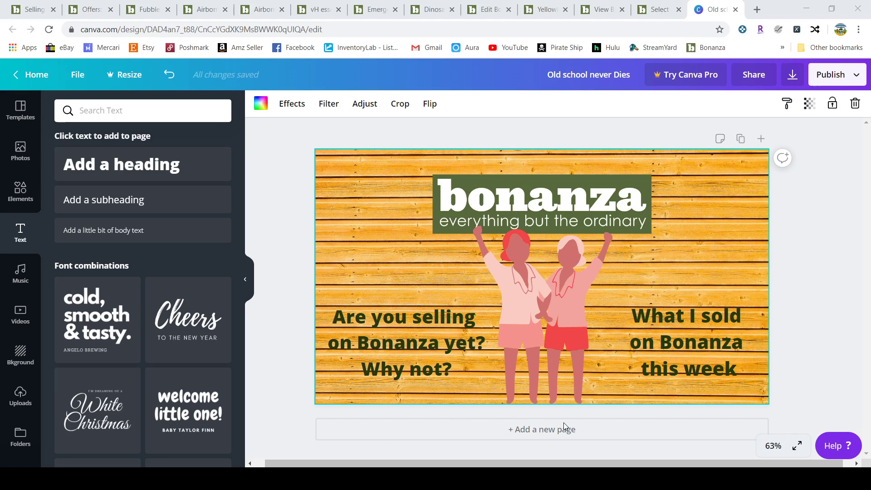
Step: Switch to the Selling tab to view the dashboard's notices, latest blog post and recent sales
click(31, 9)
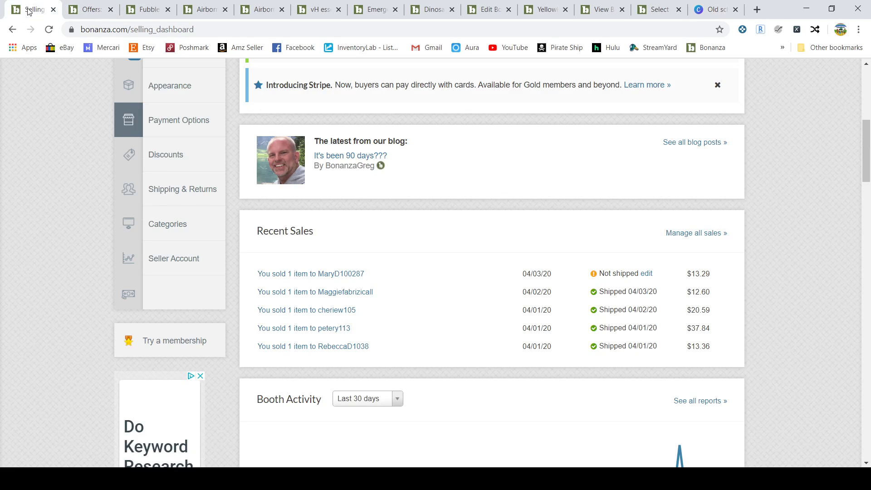
scroll(21, 217, up, 5)
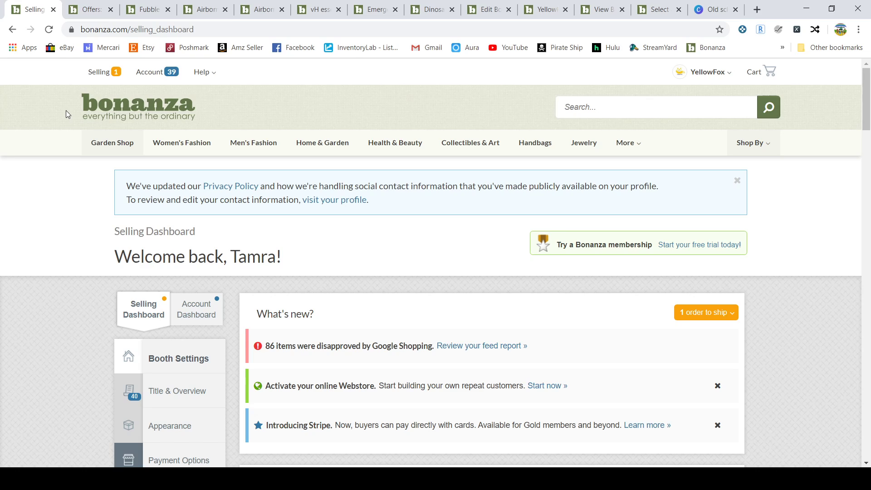
scroll(66, 110, down, 2)
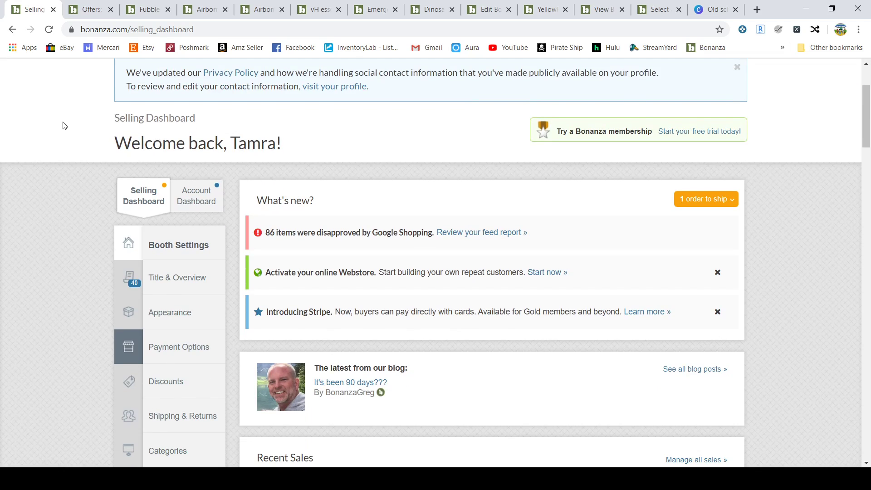
scroll(42, 156, down, 3)
scroll(62, 166, up, 1)
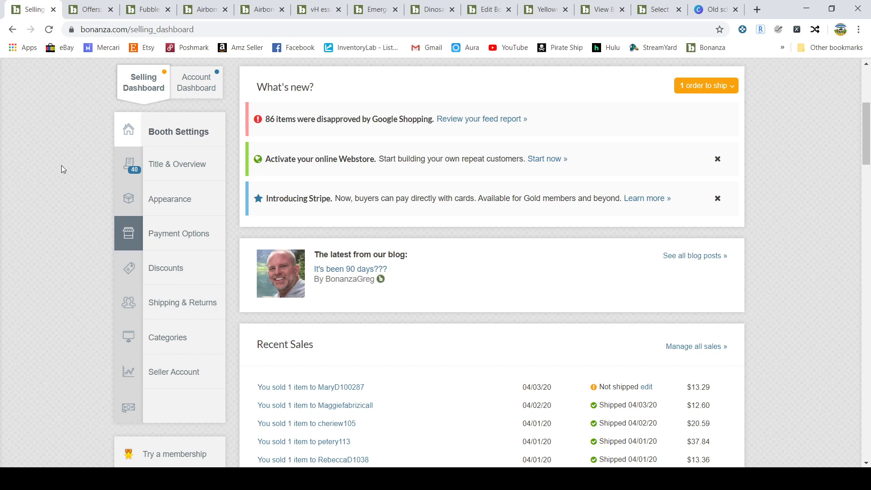
scroll(62, 169, up, 2)
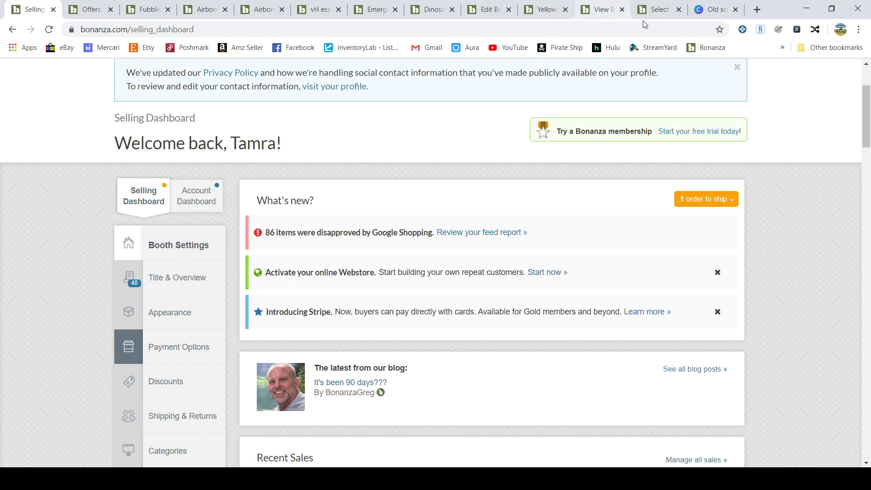
Step: Open bonanza.com/memberships and compare the Gold, Platinum and Titan plan benefits
click(653, 11)
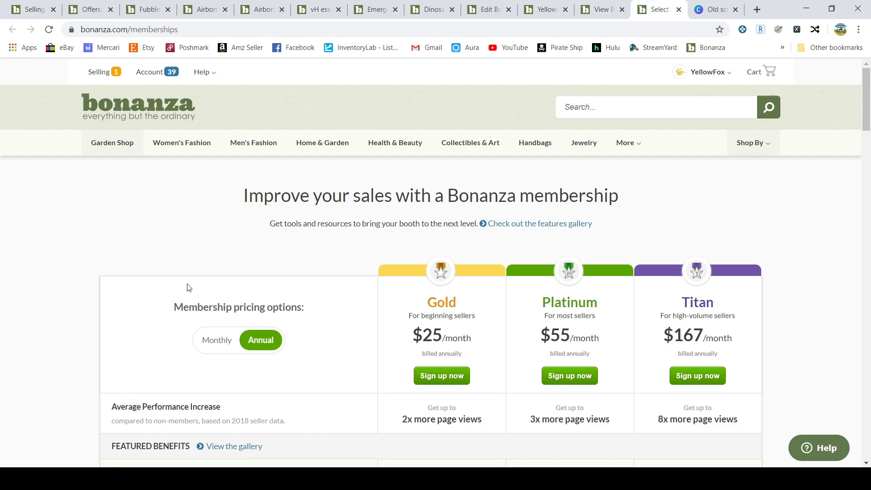
drag(869, 116, 869, 129)
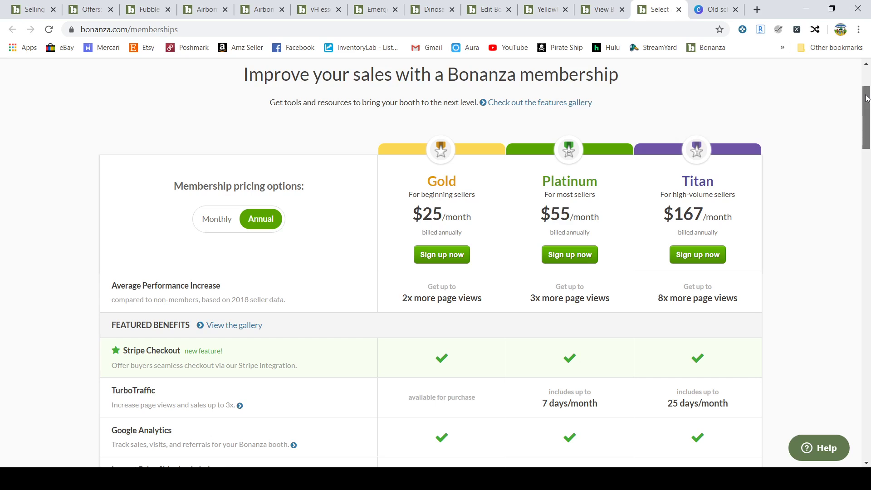
drag(866, 98, 866, 110)
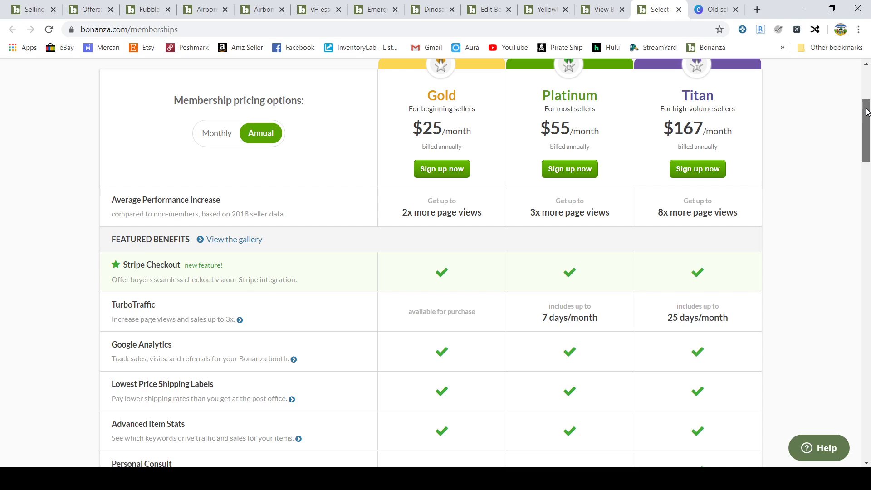
drag(865, 111, 866, 116)
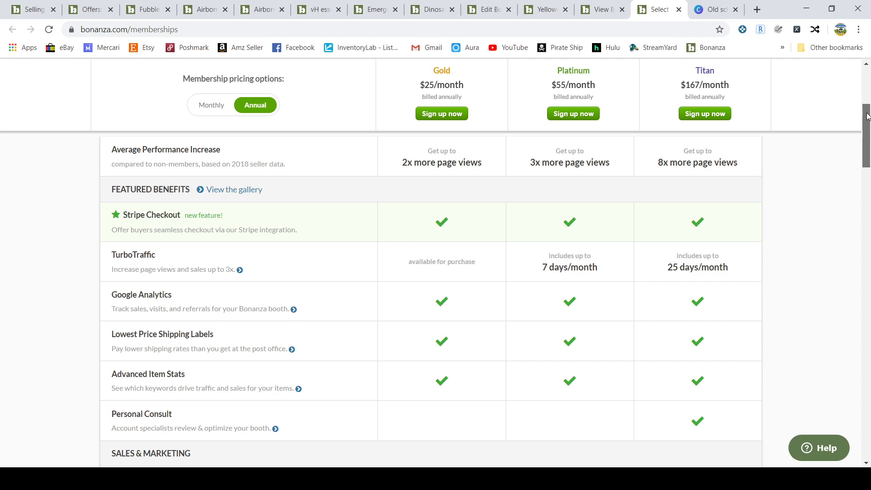
drag(867, 117, 867, 126)
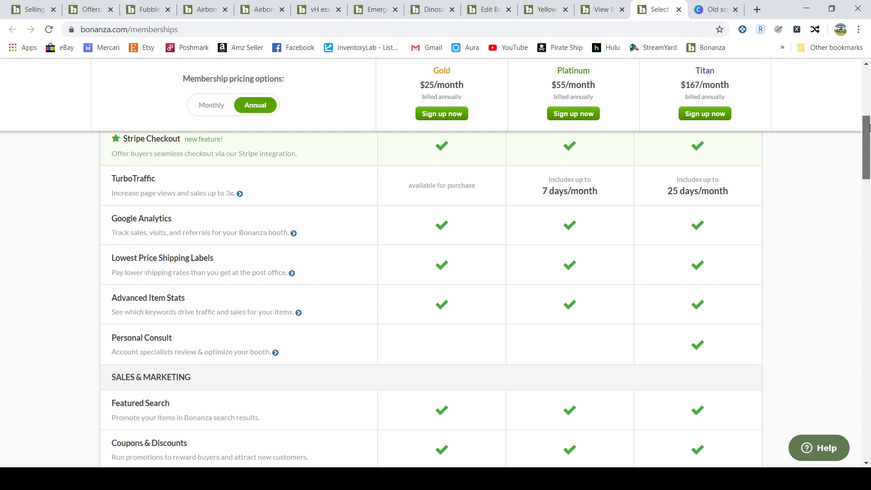
drag(867, 125, 868, 140)
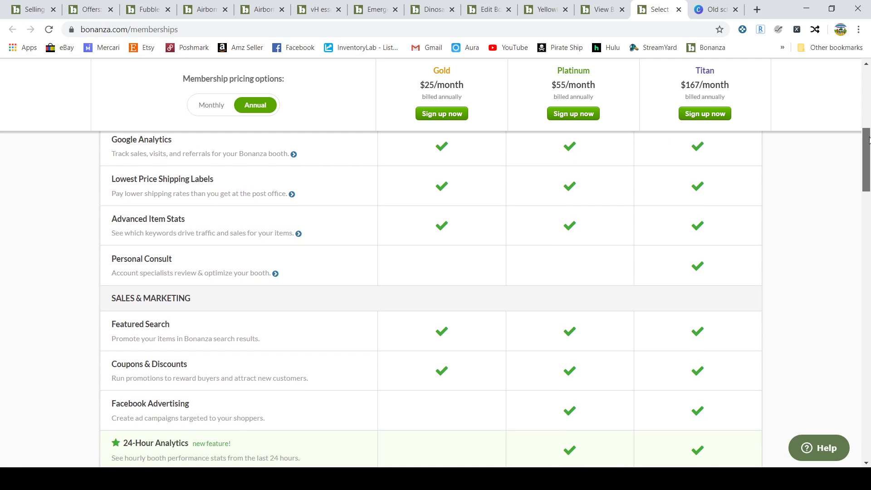
drag(868, 140, 868, 139)
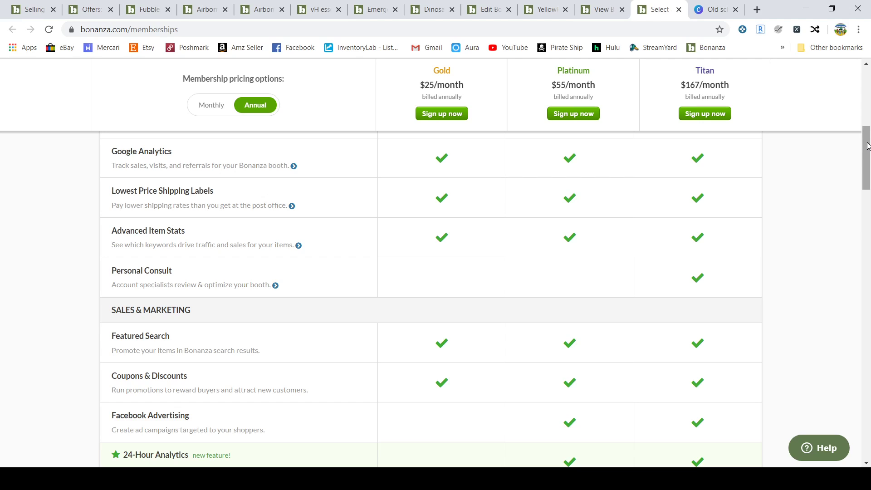
Step: Scroll the memberships page past Booth Management to the Silver and Titan Ad Pro cards
click(868, 145)
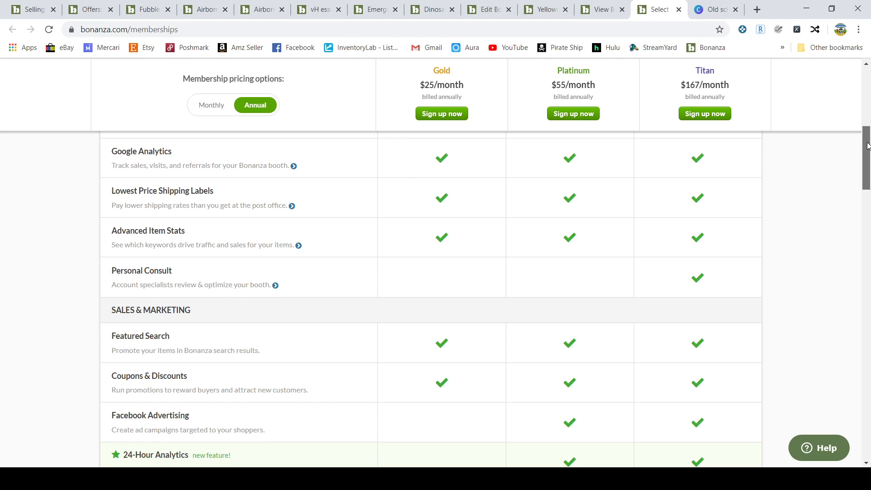
drag(867, 145, 863, 172)
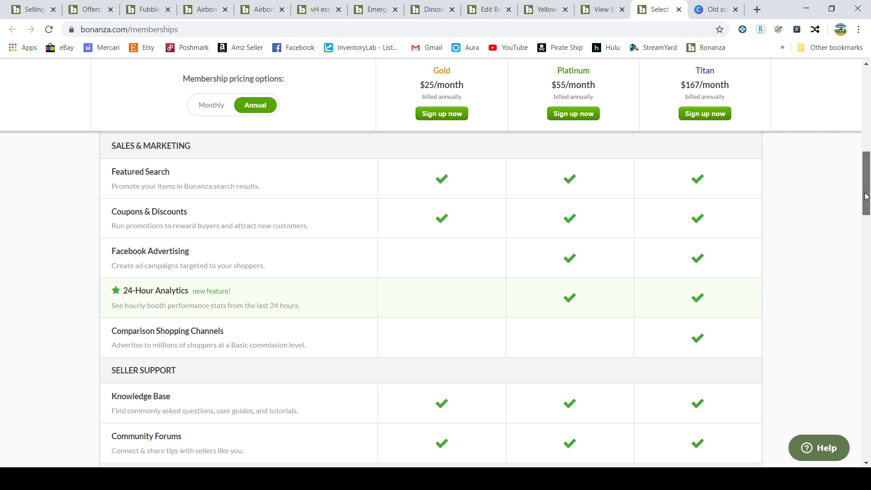
drag(866, 197, 868, 243)
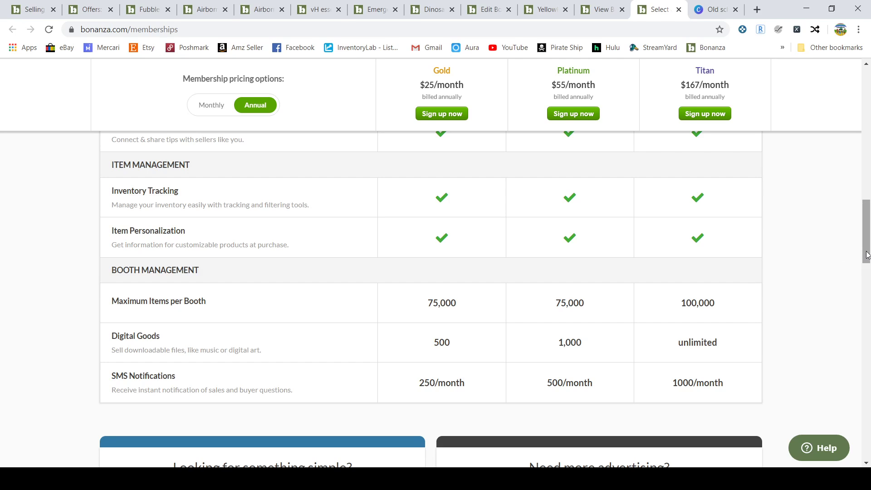
drag(867, 255, 868, 264)
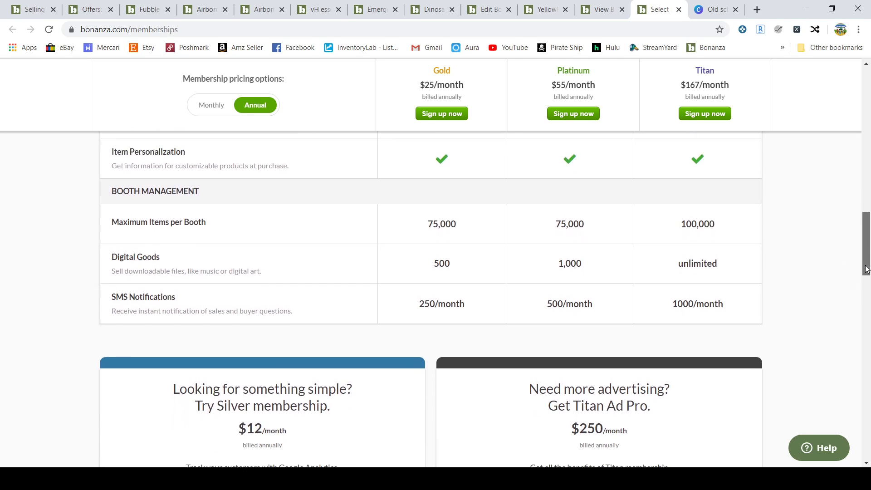
drag(865, 270, 865, 279)
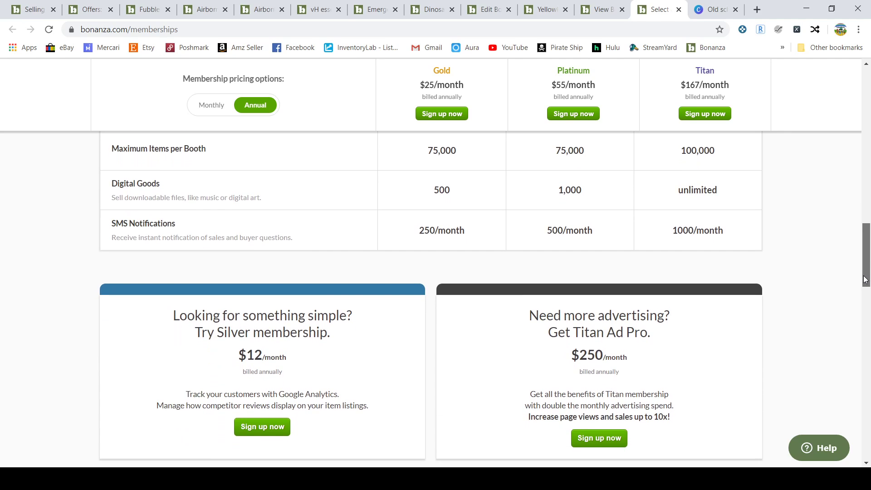
scroll(865, 279, down, 1)
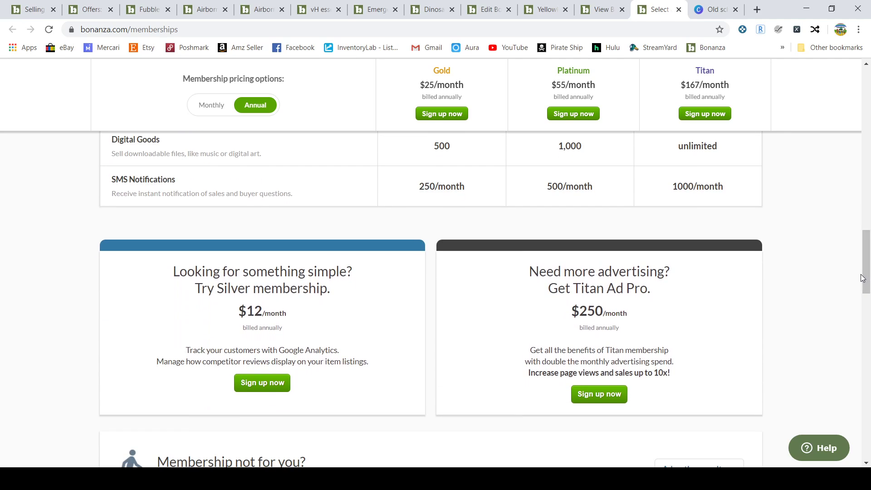
drag(864, 278, 866, 295)
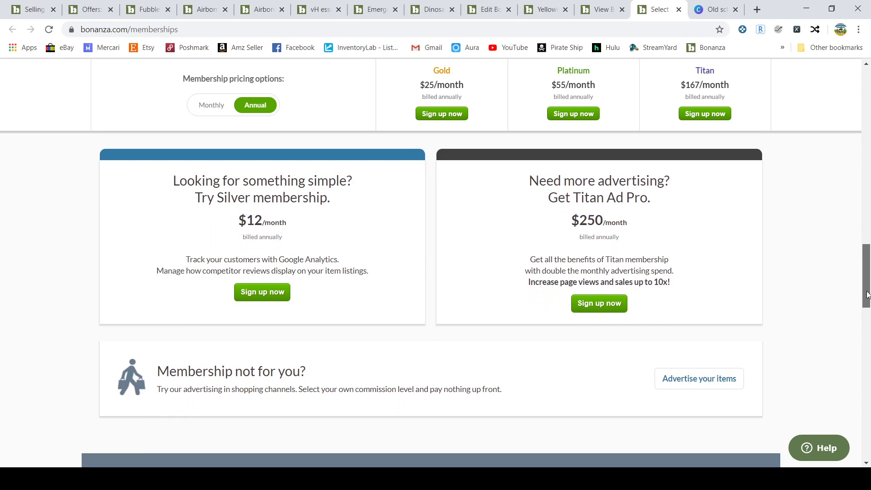
drag(867, 295, 867, 308)
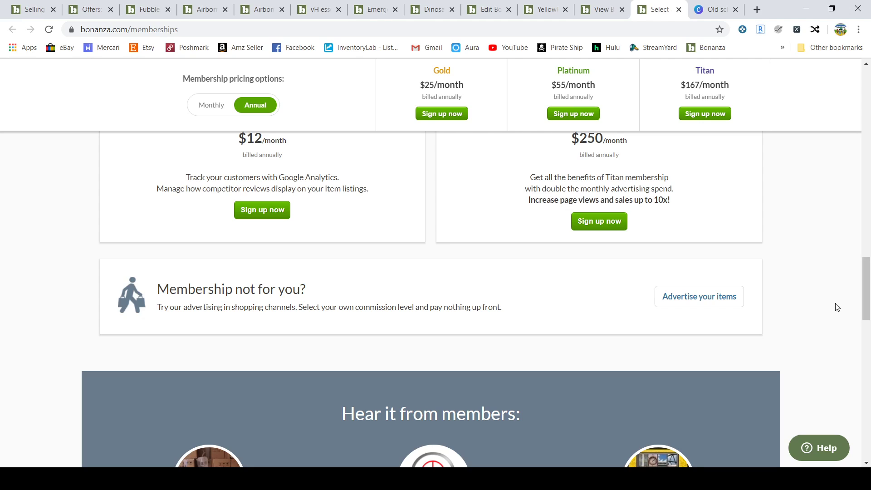
Step: Return to the selling dashboard and show the Items submenu's add, batch edit and import options
click(28, 12)
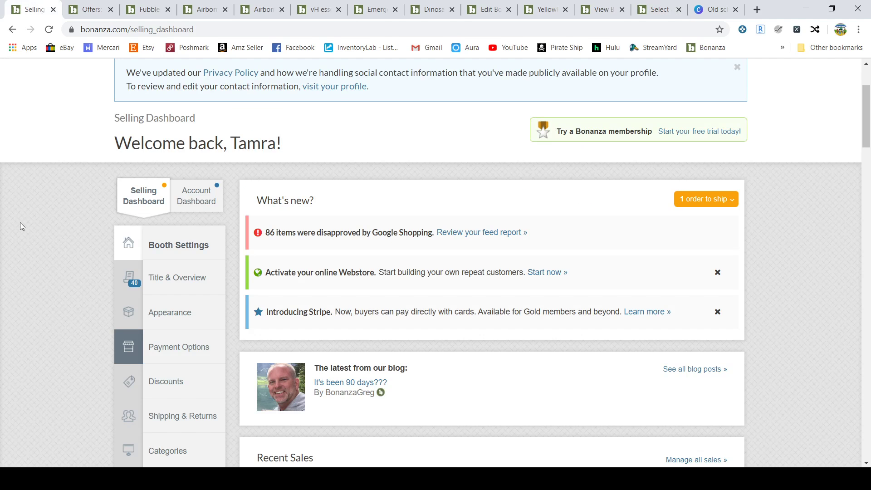
scroll(21, 223, down, 2)
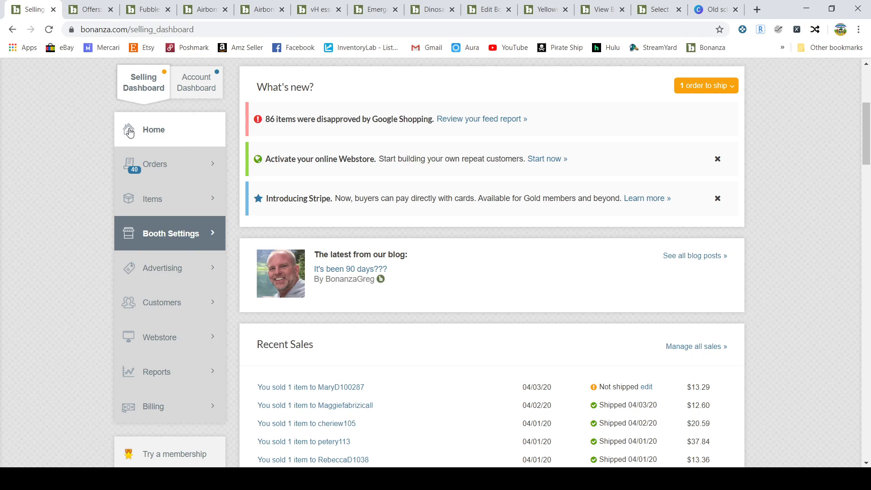
click(152, 199)
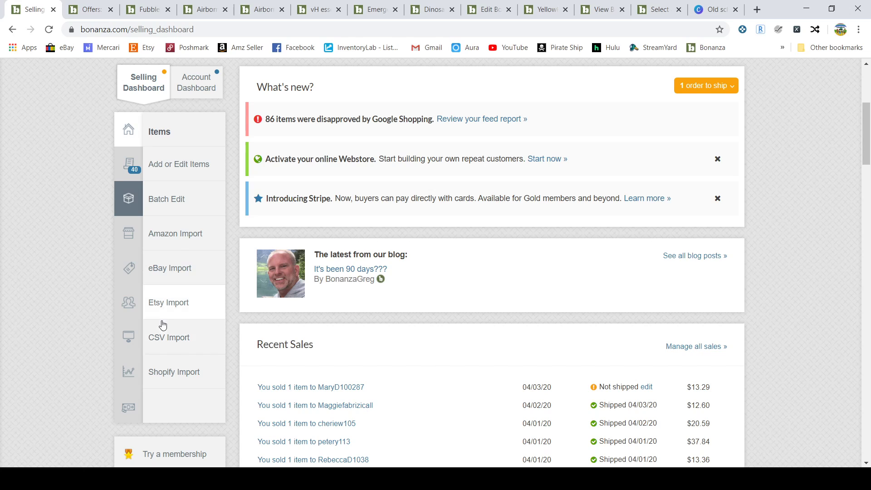
Step: Review the unshipped Fubbles tumbler order: Pleasant Prairie buyer, $13.29 total, paid via PayPal
click(86, 9)
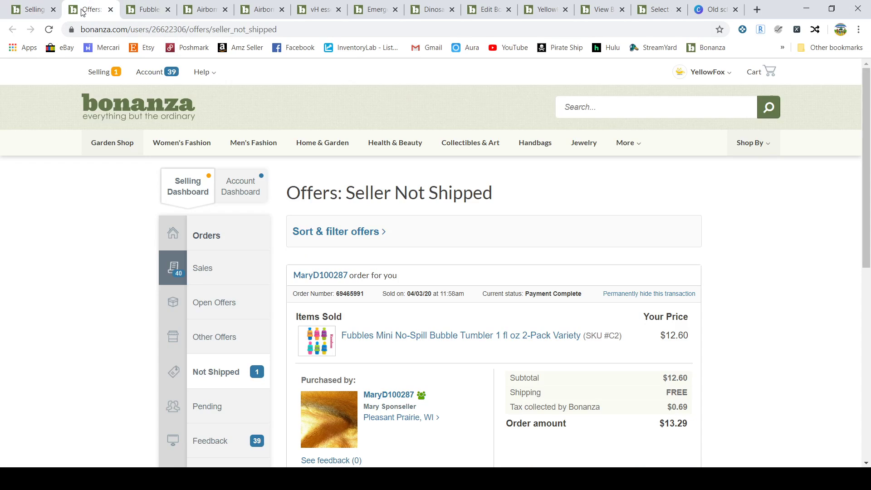
scroll(43, 222, down, 1)
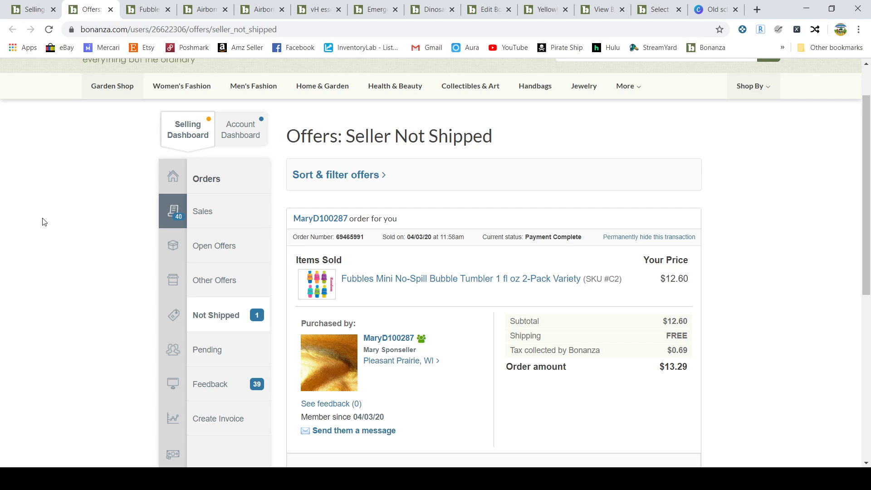
scroll(42, 222, down, 1)
scroll(43, 222, down, 1)
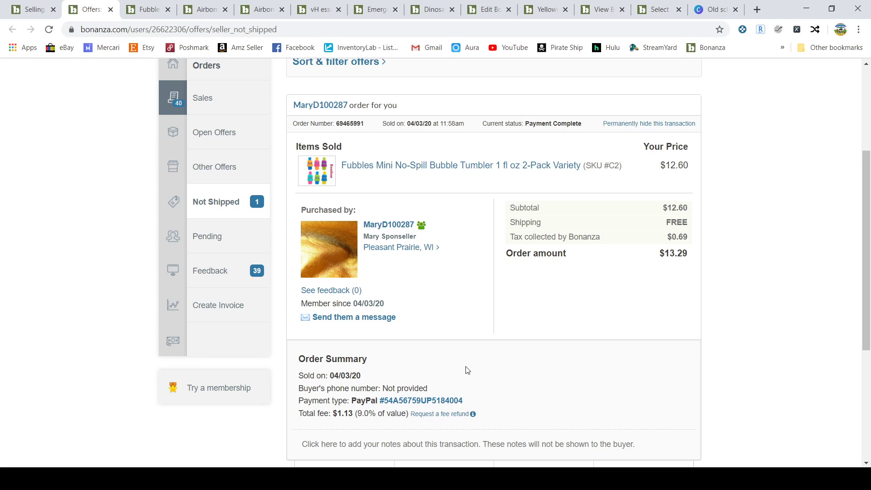
scroll(511, 362, down, 1)
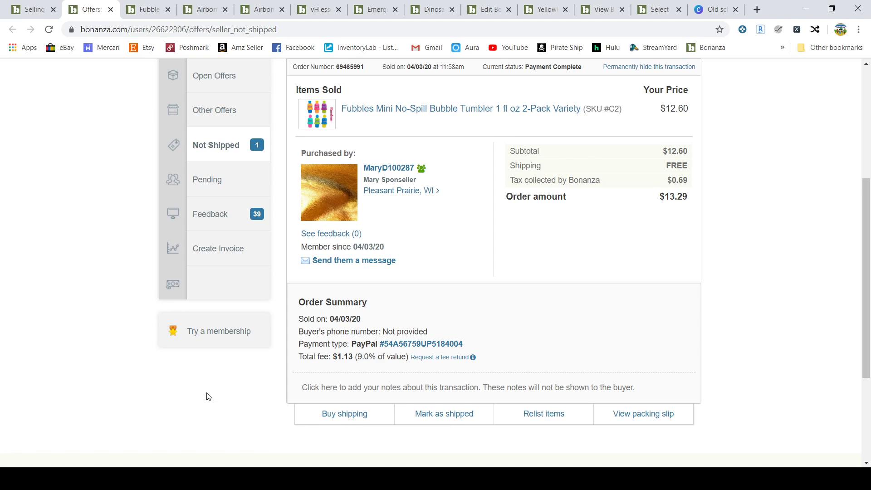
scroll(86, 372, up, 1)
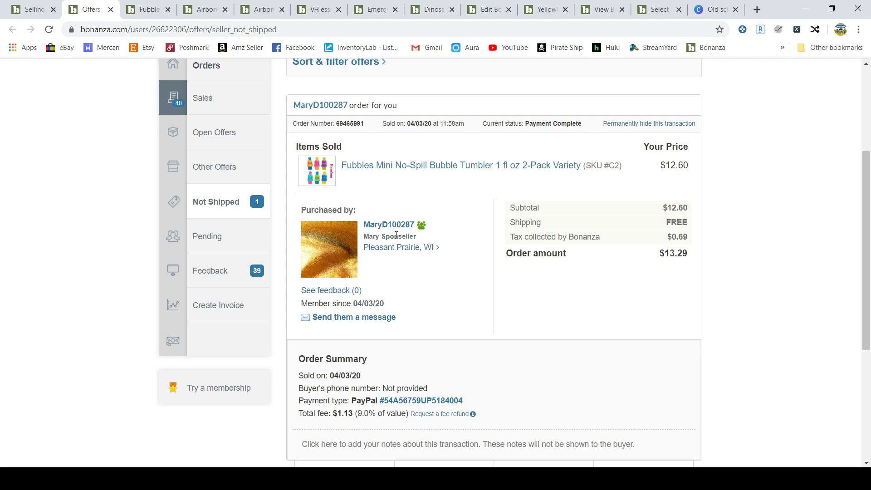
click(487, 14)
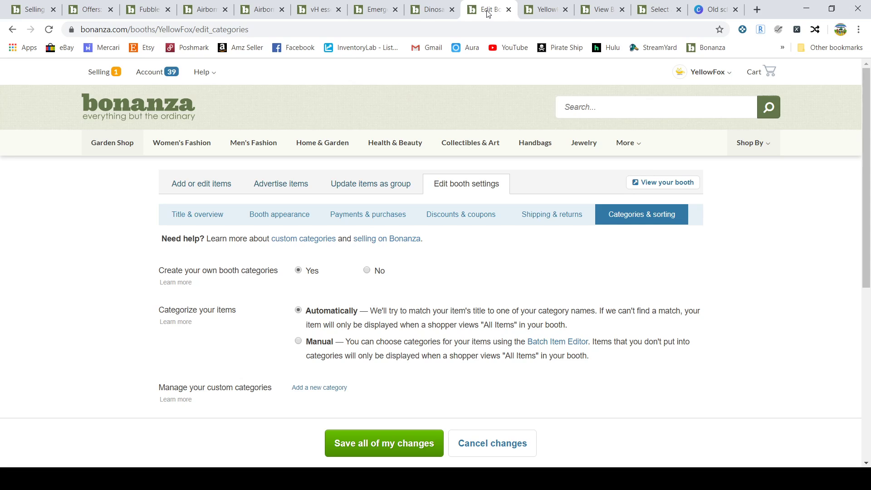
click(193, 216)
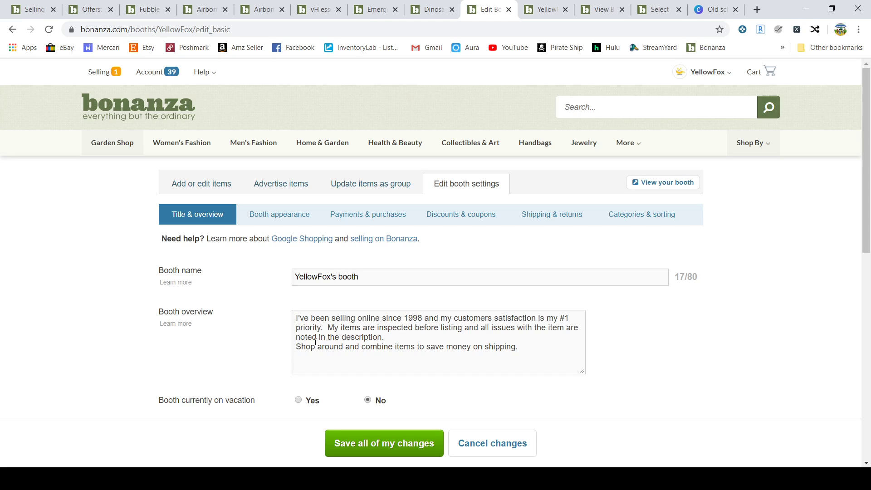
scroll(314, 343, down, 1)
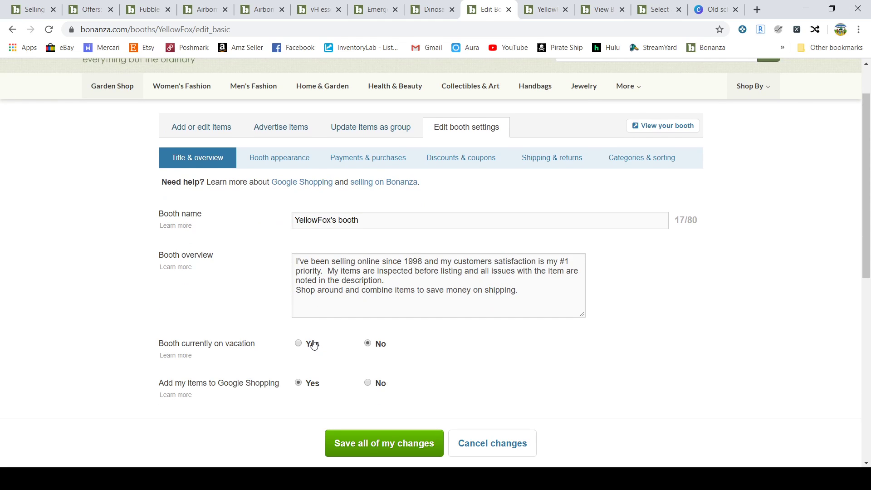
scroll(314, 345, down, 1)
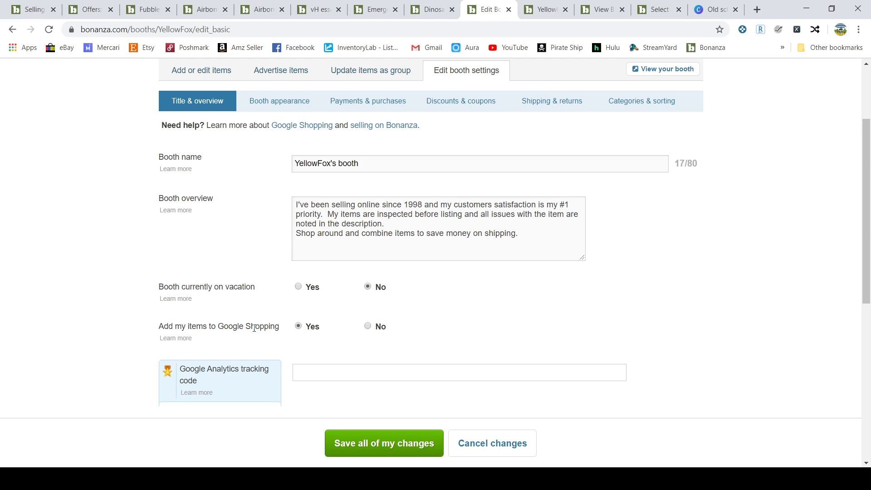
scroll(125, 365, down, 2)
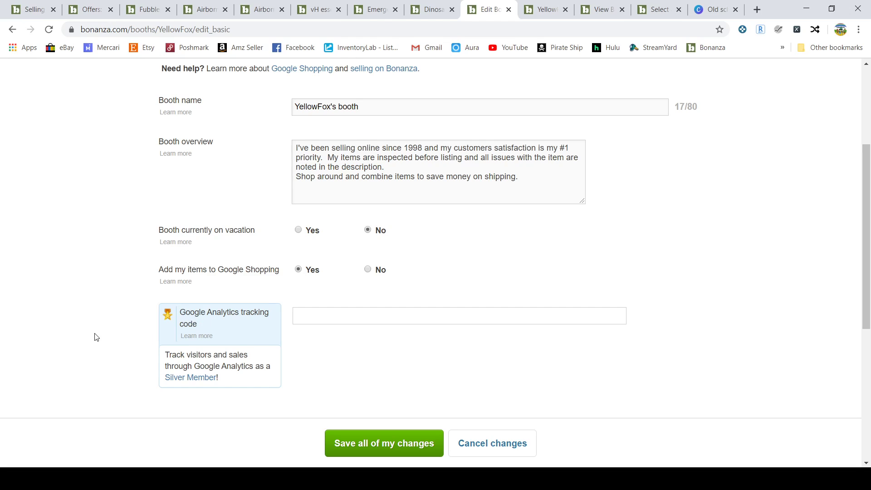
scroll(94, 336, down, 1)
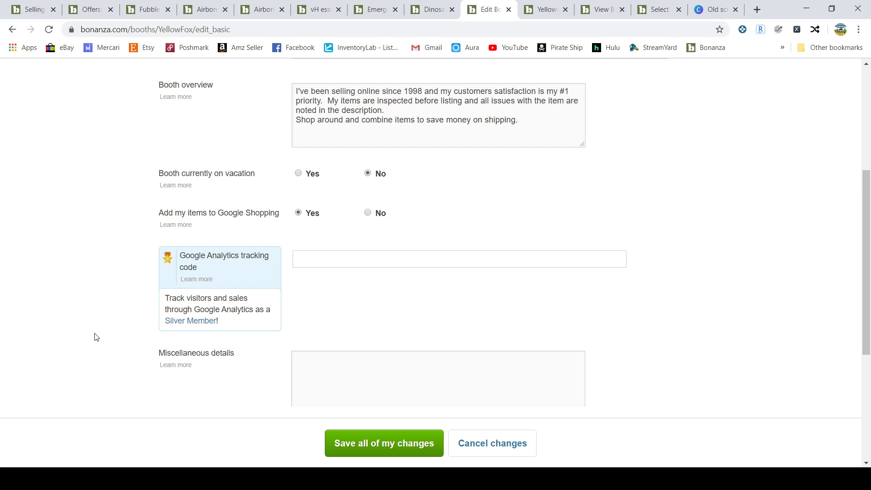
scroll(94, 337, down, 1)
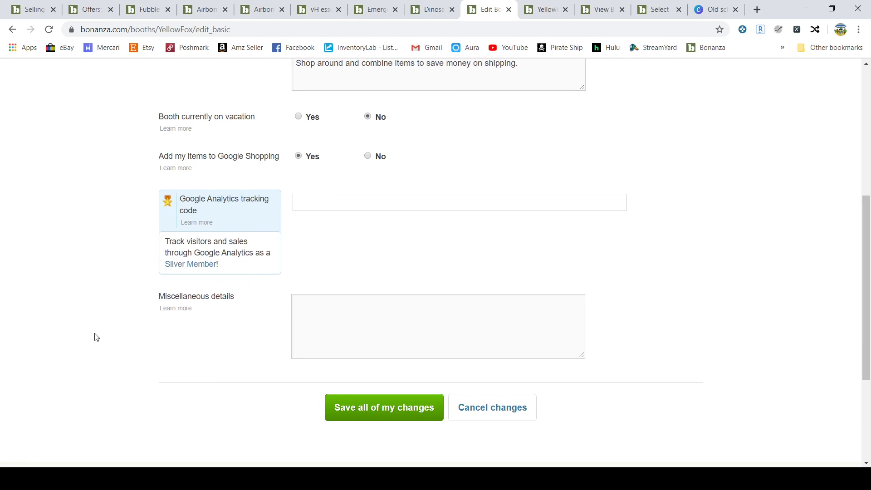
scroll(95, 337, up, 3)
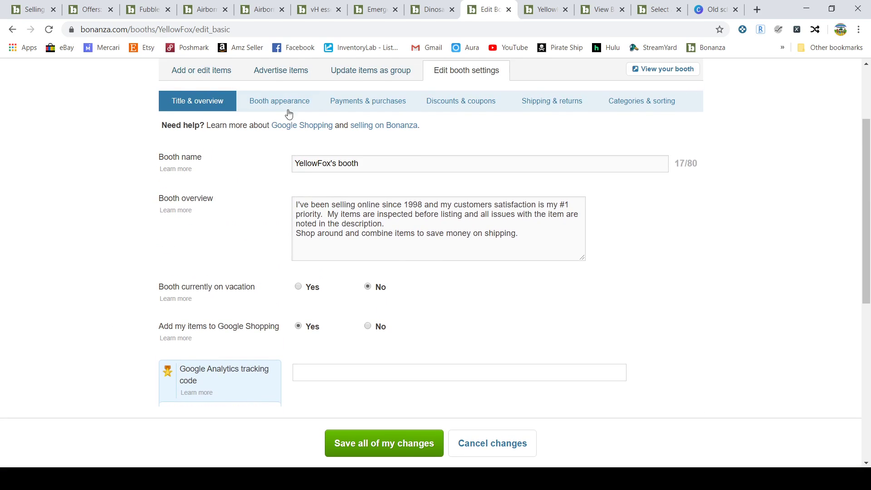
Step: Open Booth appearance to view the Yellow Fox banner, booth panels and image options
click(285, 105)
scroll(141, 309, down, 1)
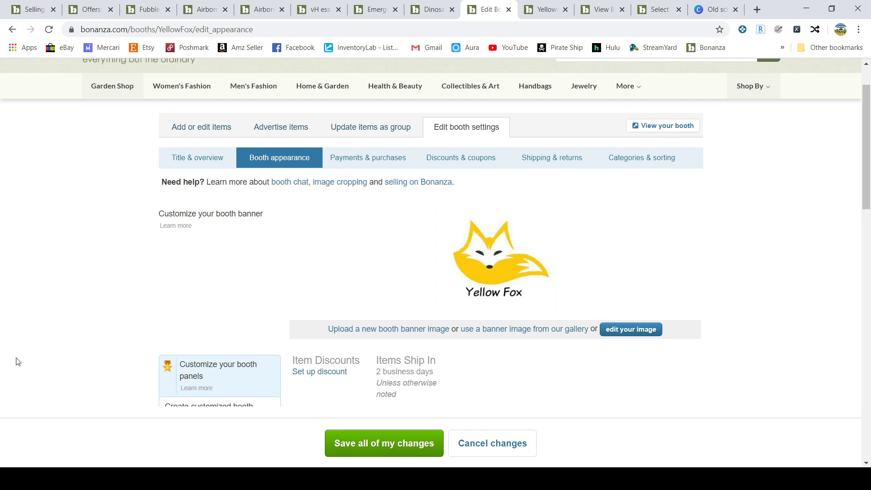
scroll(68, 348, down, 1)
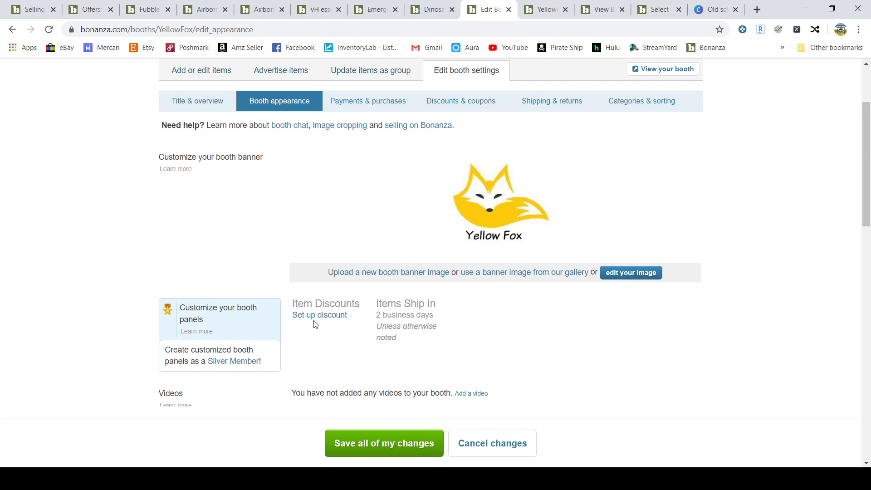
scroll(314, 325, down, 1)
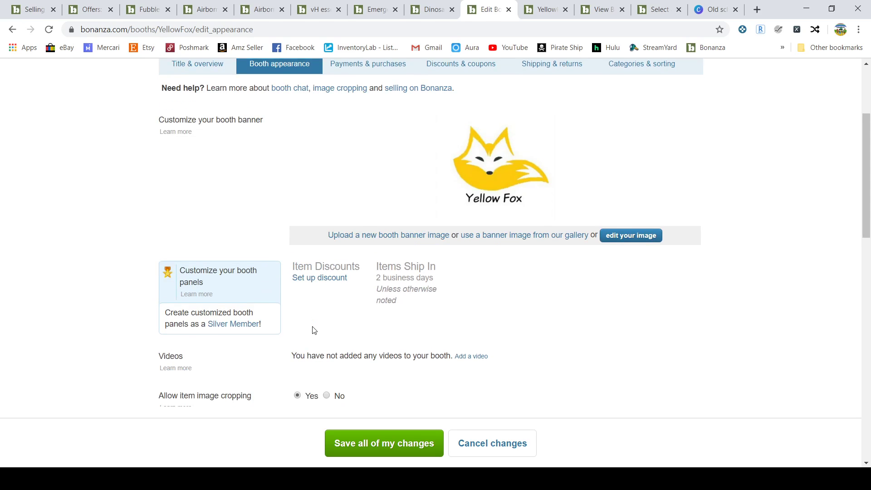
scroll(313, 330, down, 1)
scroll(312, 330, down, 1)
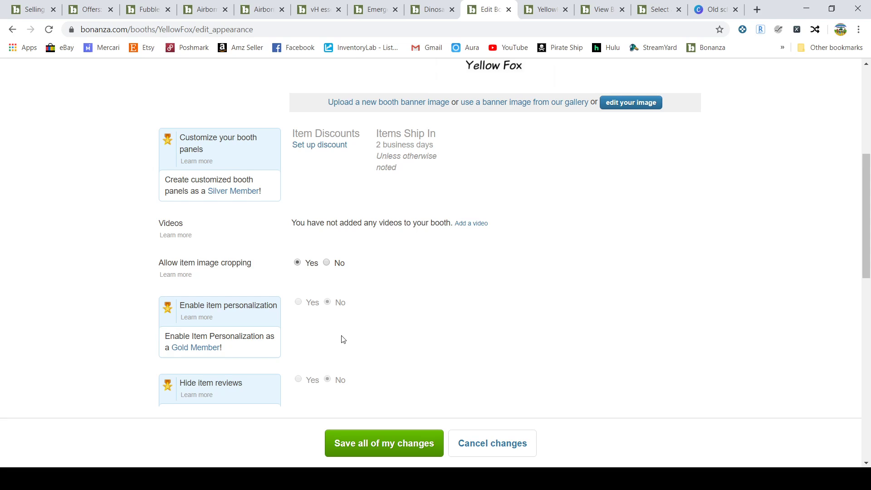
scroll(341, 339, down, 1)
scroll(342, 339, down, 1)
scroll(341, 339, down, 1)
scroll(341, 339, down, 1)
scroll(342, 339, down, 2)
scroll(342, 339, up, 4)
scroll(341, 340, up, 2)
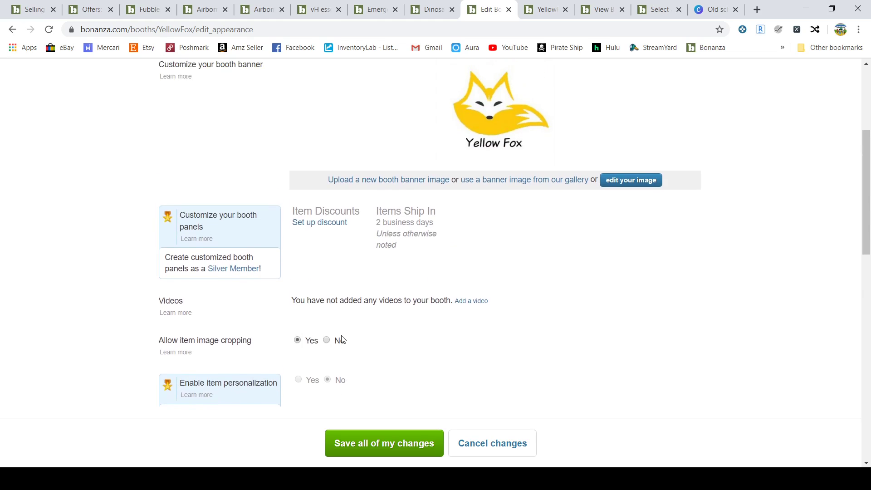
scroll(341, 338, up, 3)
scroll(342, 334, up, 2)
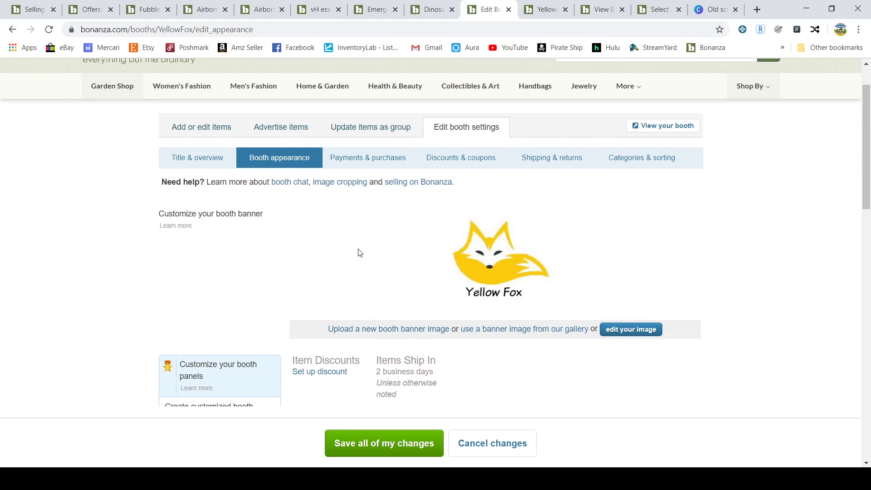
click(348, 160)
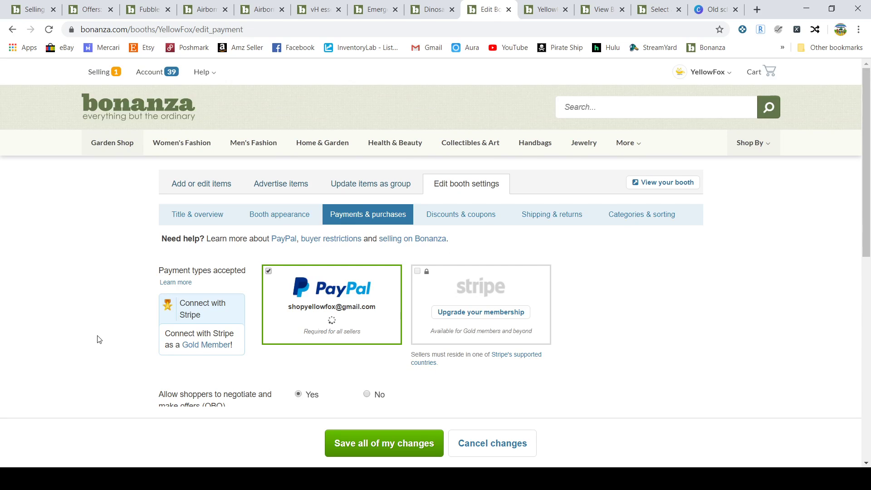
scroll(97, 339, down, 1)
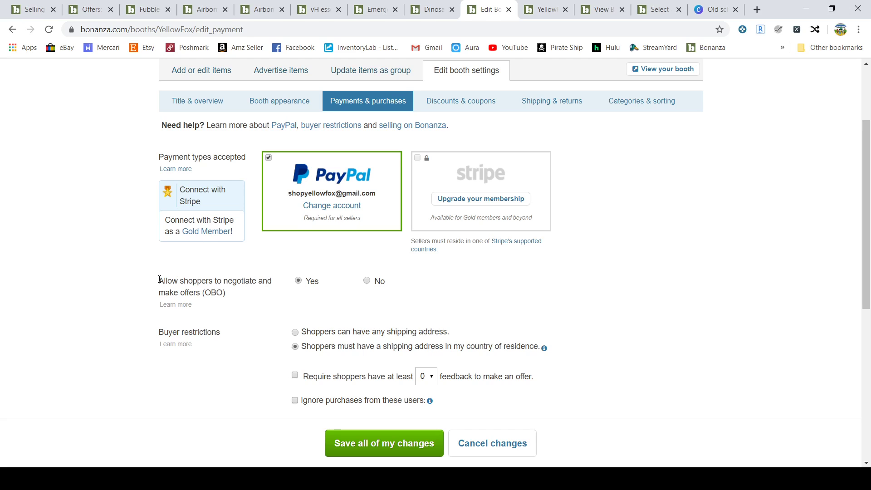
scroll(99, 335, down, 1)
scroll(100, 334, down, 2)
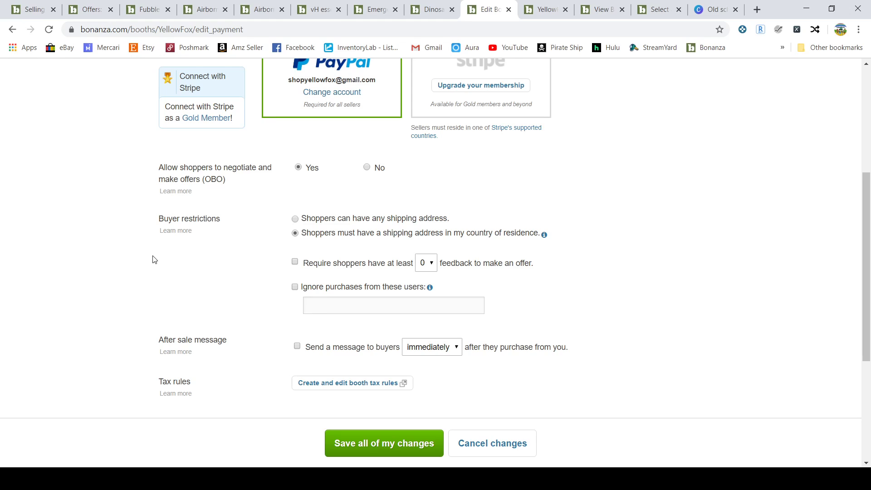
scroll(153, 259, down, 1)
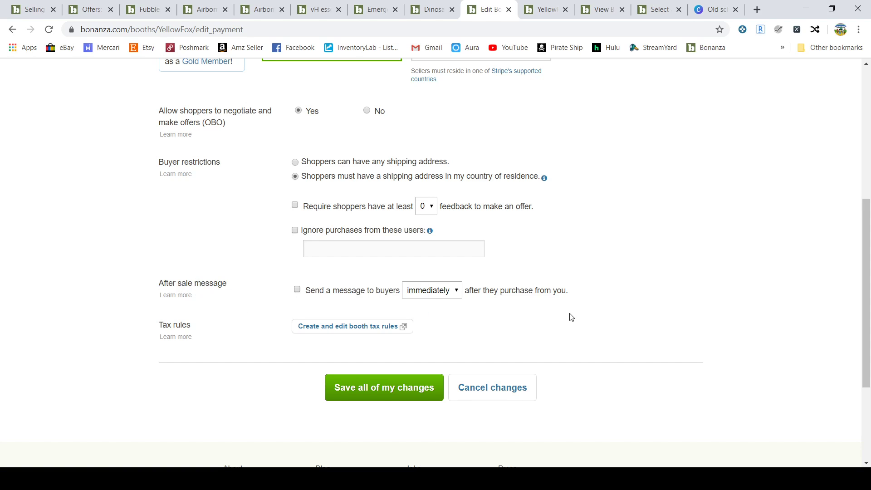
scroll(536, 310, up, 1)
scroll(535, 309, up, 3)
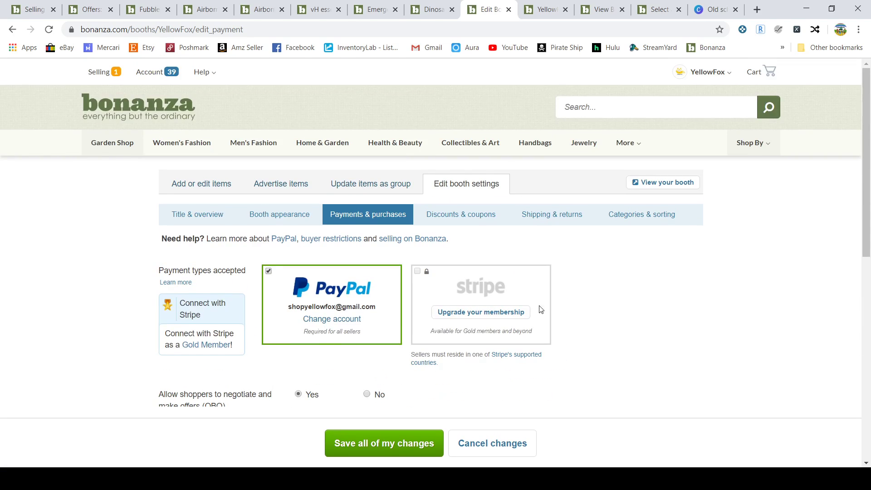
Step: Open Discounts & coupons to view the combined item and shipping discount options
click(456, 221)
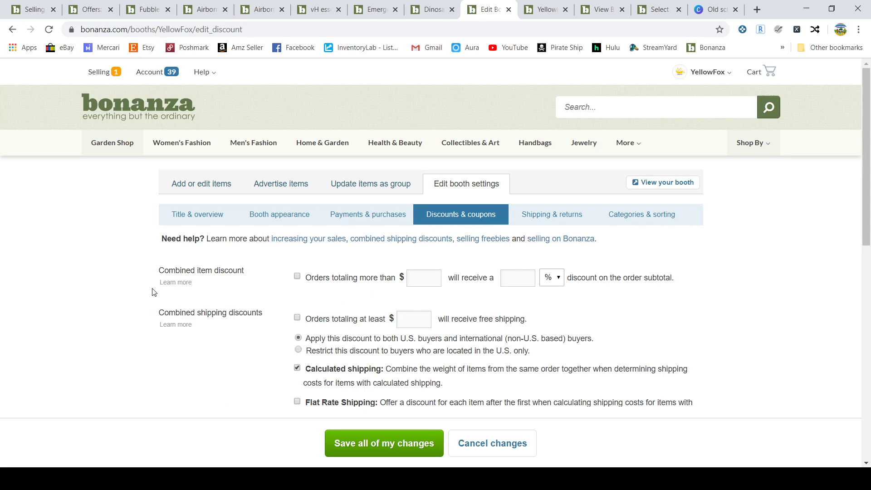
scroll(152, 292, down, 2)
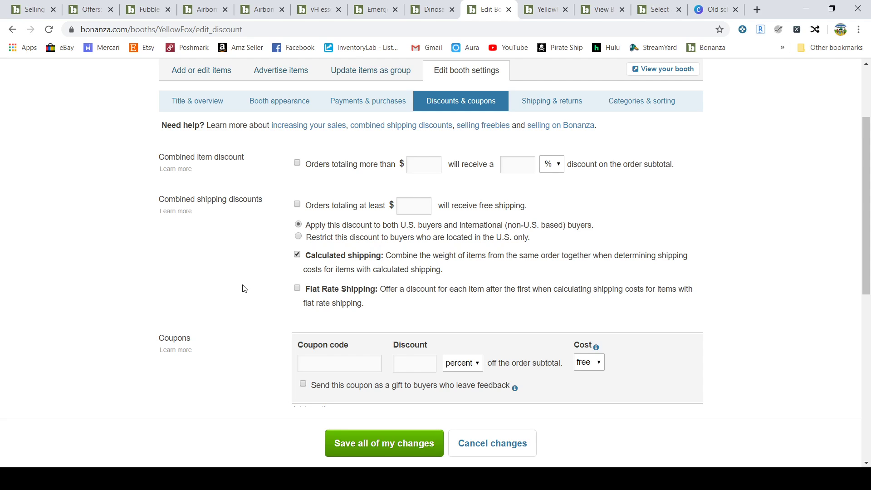
scroll(243, 289, down, 1)
scroll(242, 289, down, 1)
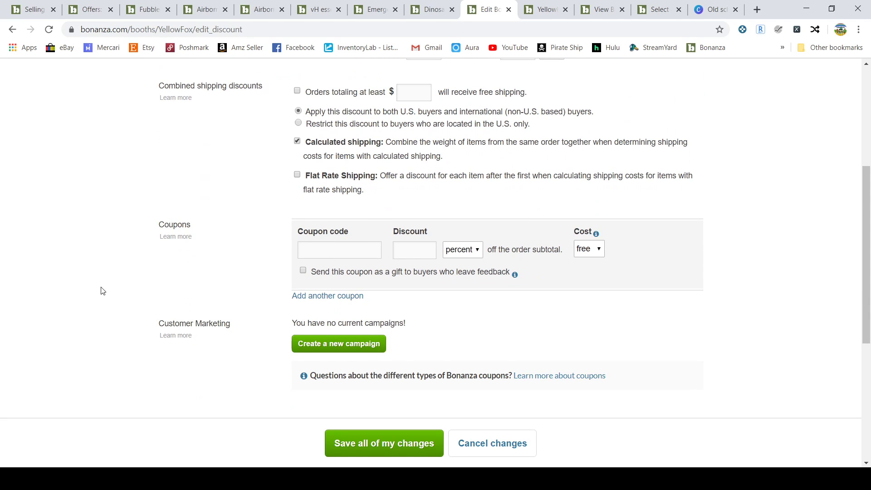
scroll(97, 291, down, 1)
scroll(98, 290, down, 1)
scroll(96, 291, down, 1)
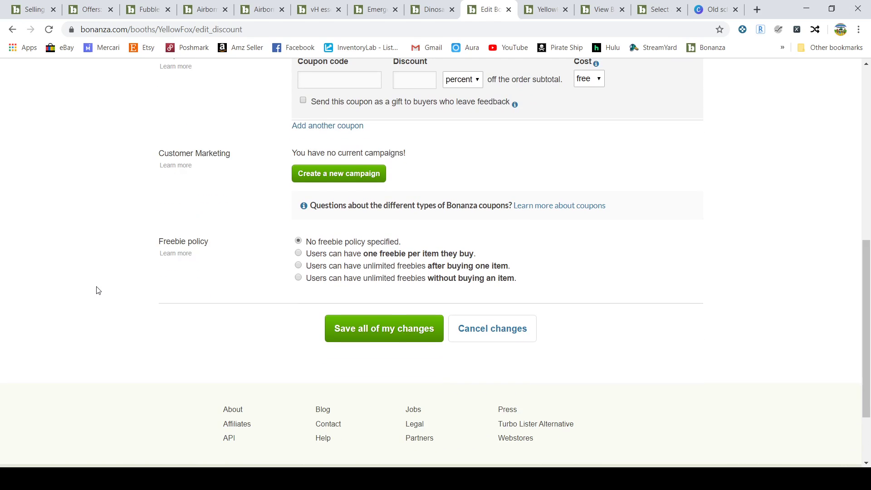
scroll(98, 290, up, 2)
scroll(97, 290, up, 1)
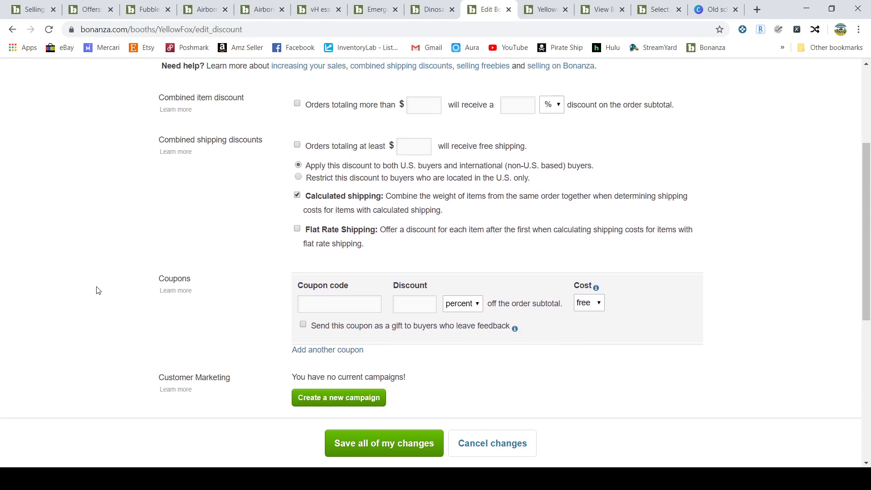
scroll(97, 290, up, 2)
scroll(98, 291, up, 1)
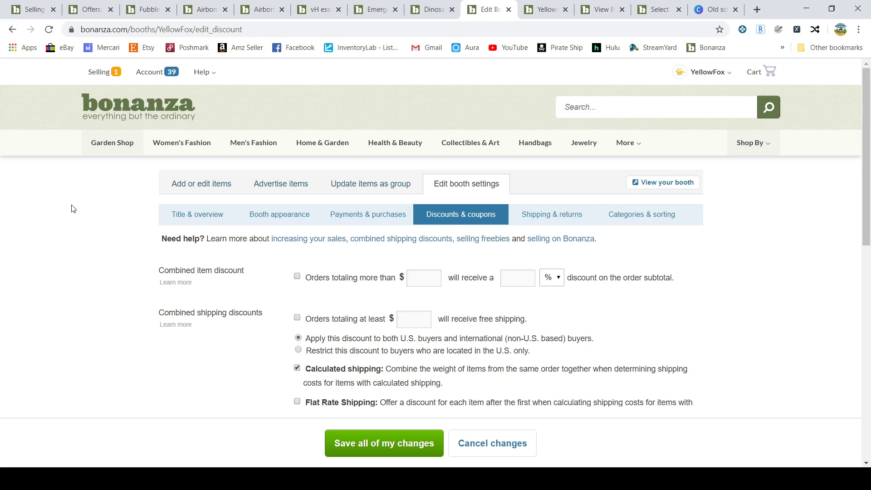
Step: View the unshipped order, then the sold Fubbles tumbler two-pack listing at $12.60
click(86, 12)
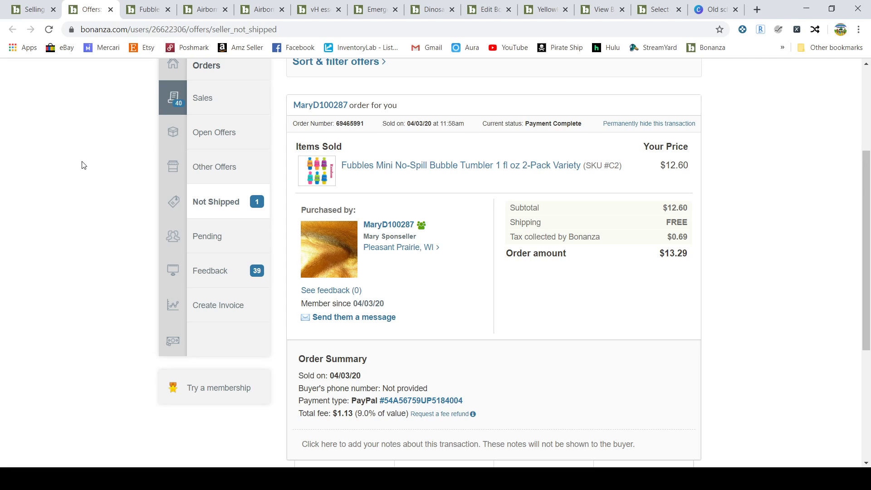
click(143, 13)
scroll(58, 237, down, 1)
scroll(58, 239, down, 2)
scroll(58, 237, down, 1)
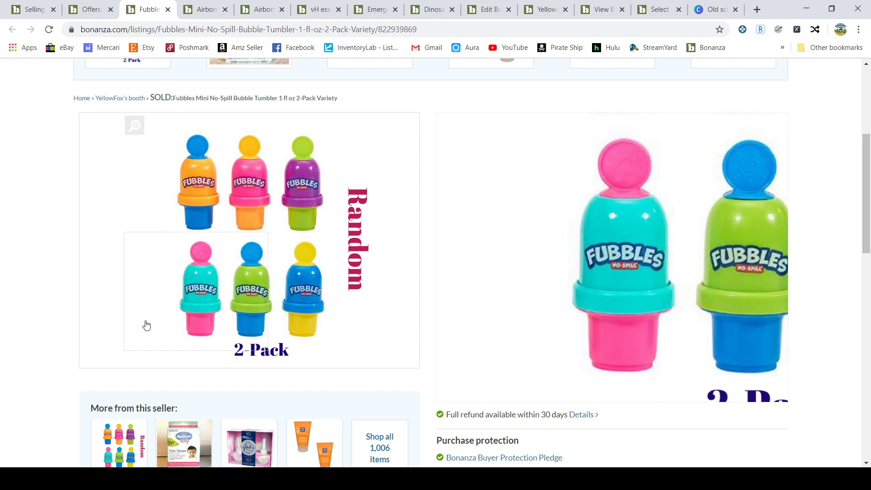
Step: View the sold Airborne Immune Support two-box lot listing at $19.38 with free shipping
click(207, 11)
scroll(9, 316, down, 2)
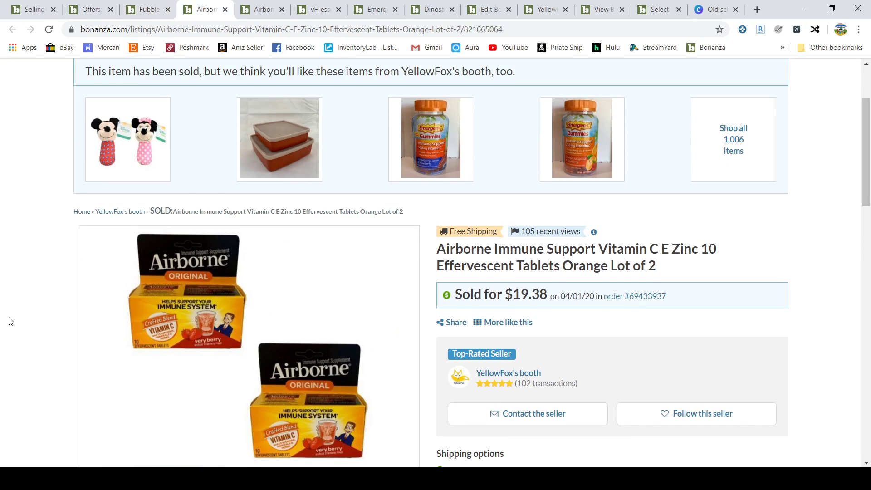
scroll(10, 322, down, 1)
scroll(8, 322, down, 1)
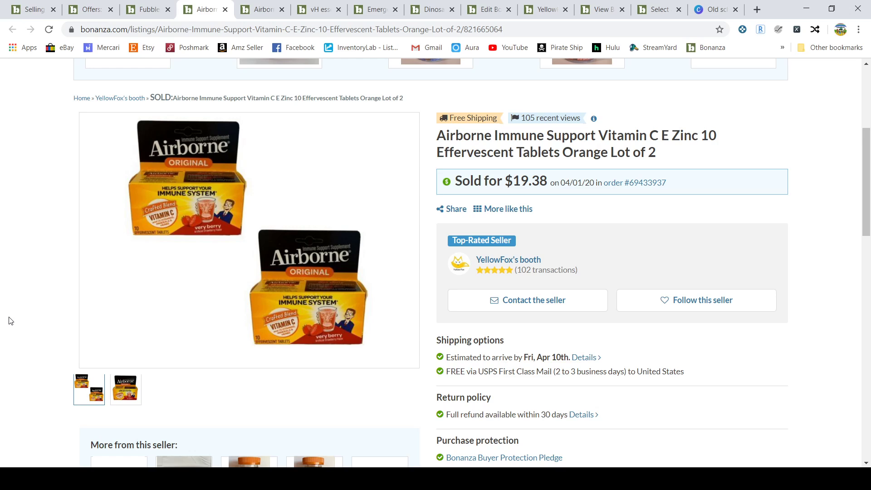
Step: Browse the next sold listings, ending on vH essentials pH balanced tablets at $17.45
click(262, 12)
scroll(55, 299, down, 3)
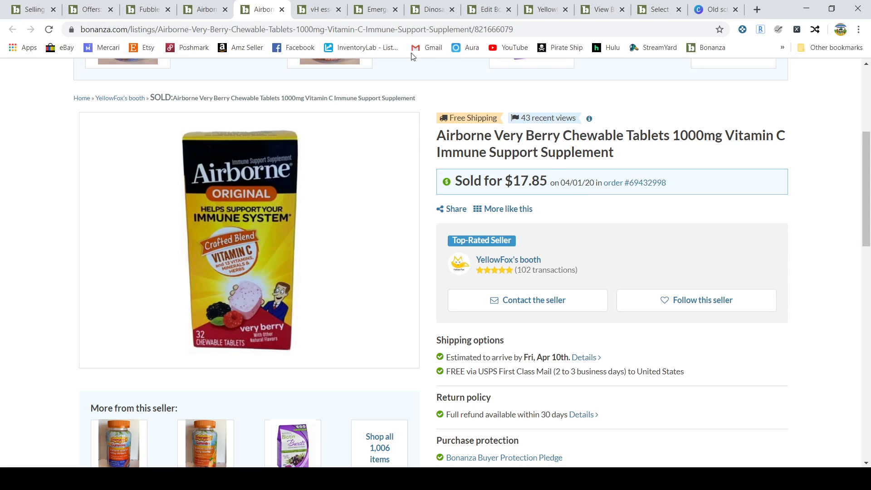
click(308, 13)
scroll(45, 305, down, 3)
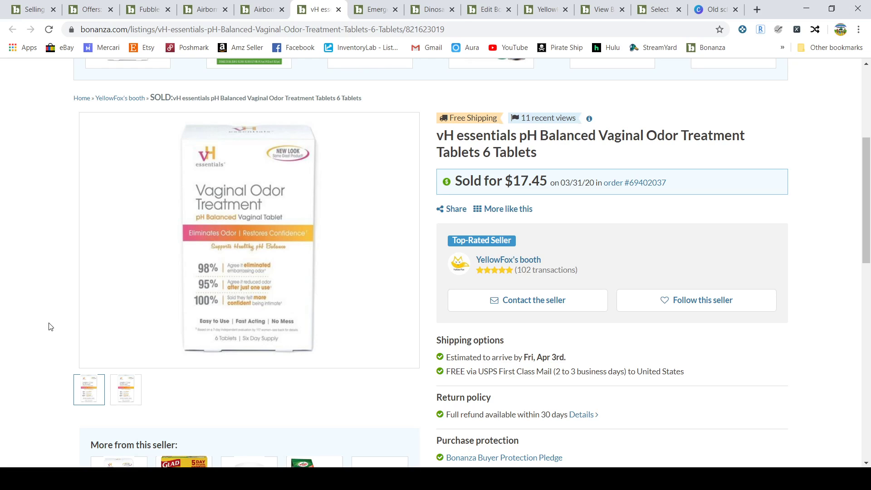
Step: Bring up the sold Emergen-C Gummies Immune Support listing, sold for $43.65 with free shipping
click(378, 10)
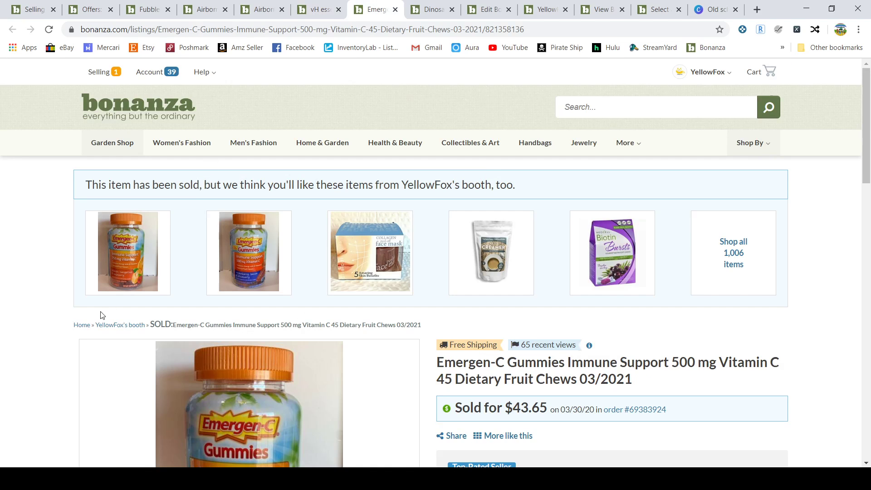
scroll(96, 316, down, 3)
scroll(96, 319, down, 1)
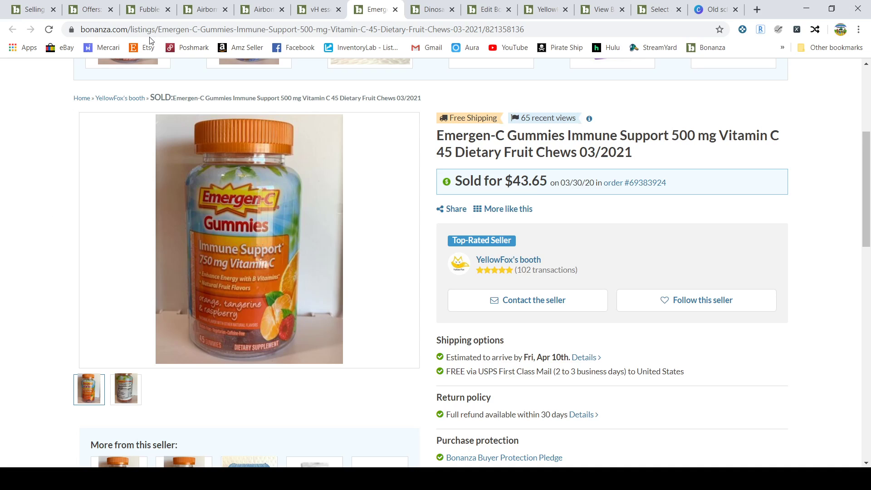
Step: View the sold Dinosaur Sticker Face listing ($14.42) and booth discounts, then return to the dashboard
click(427, 15)
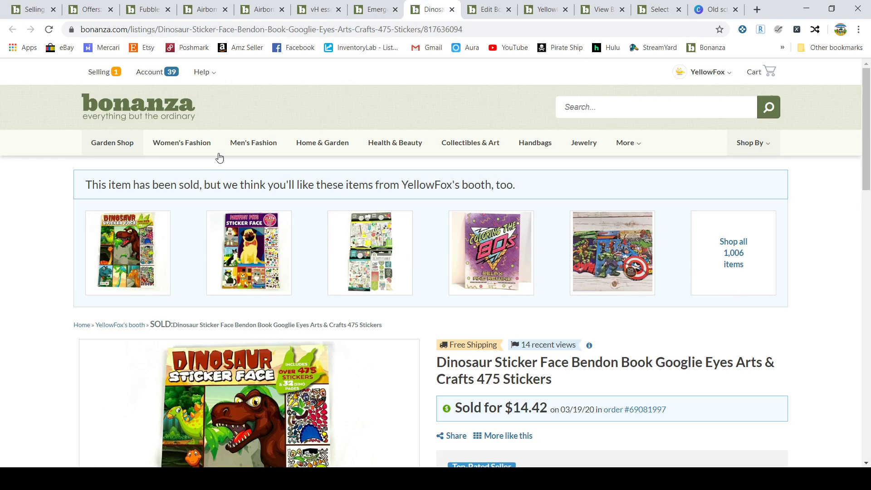
scroll(3, 354, down, 3)
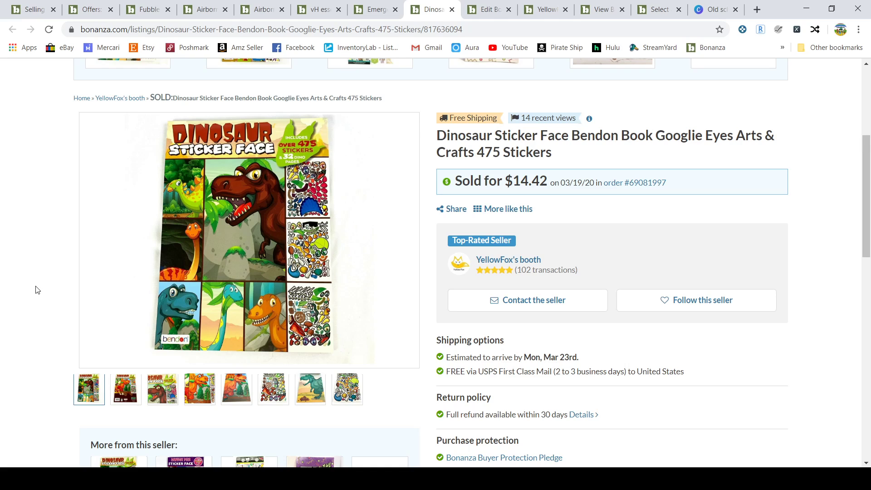
click(487, 10)
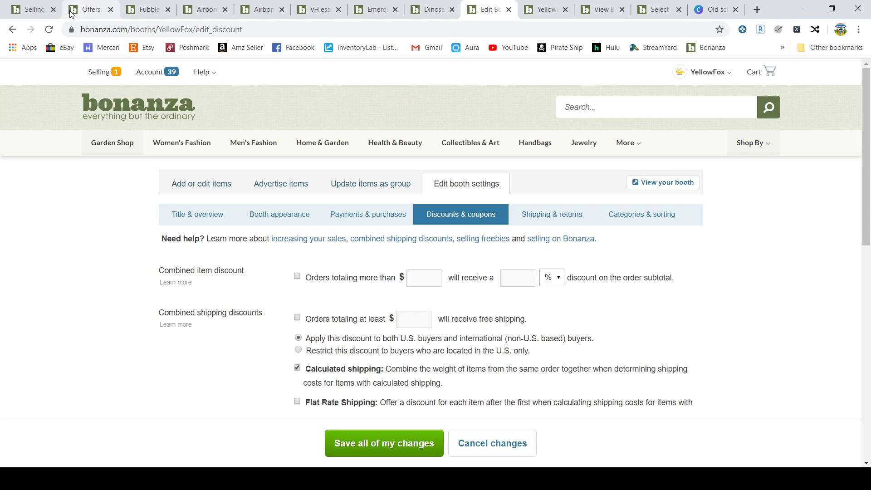
click(31, 12)
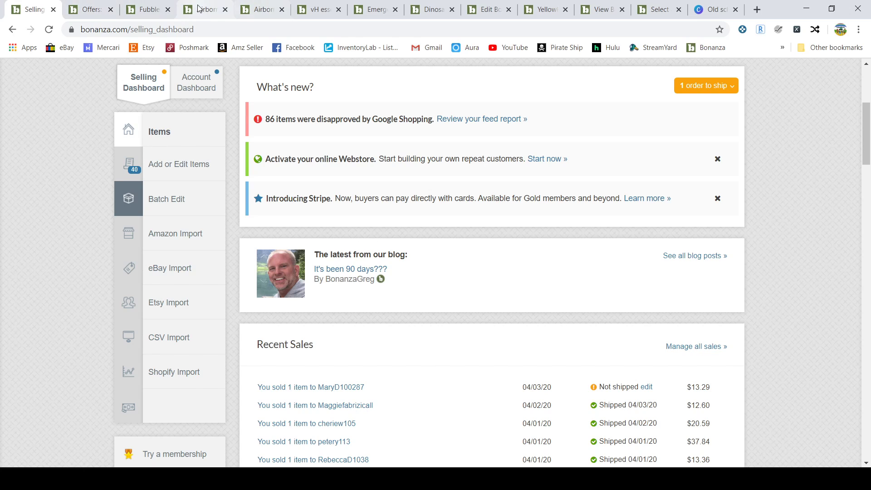
click(259, 12)
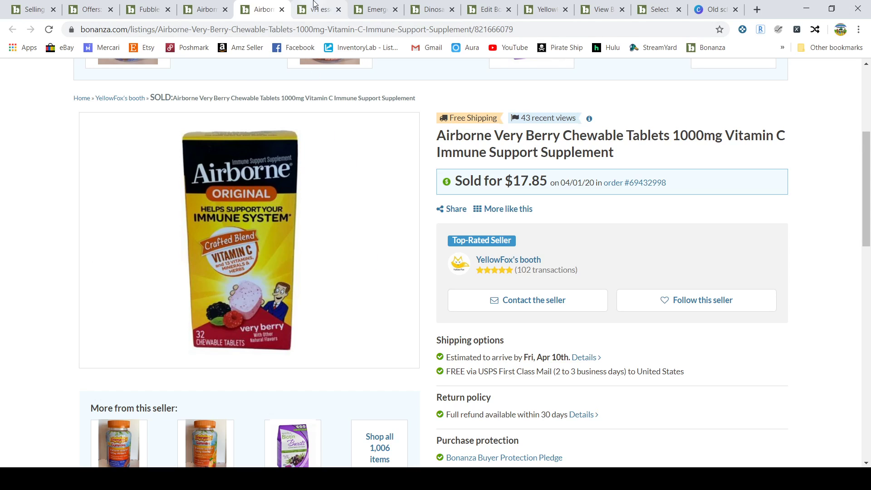
click(376, 16)
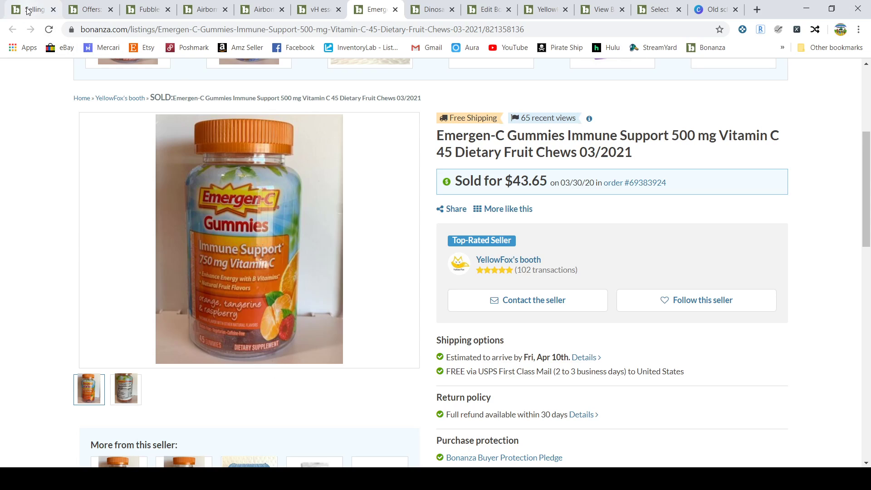
click(149, 12)
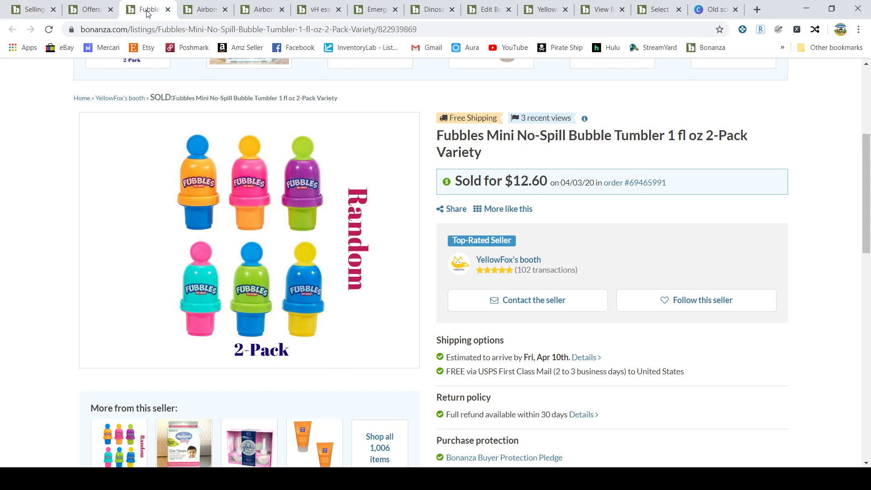
Step: Return to the selling dashboard with its Trending on Bonanza categories and Google Shopping keyword trends
click(28, 11)
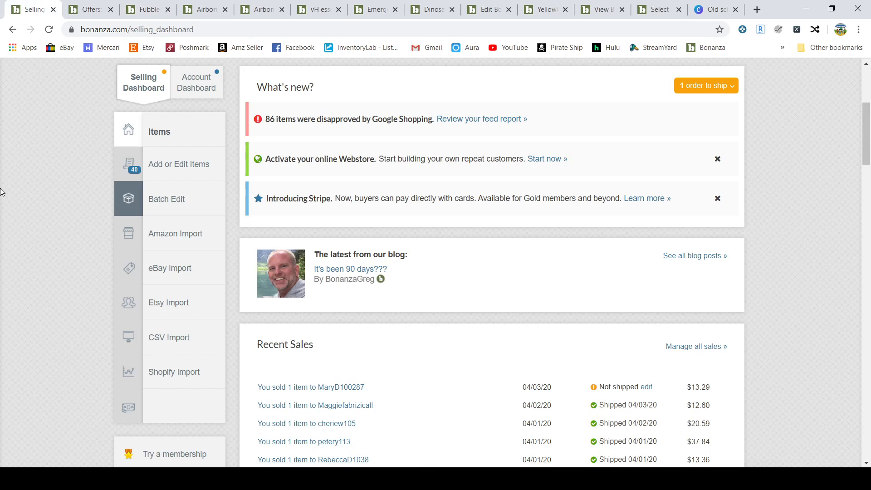
scroll(2, 234, down, 1)
scroll(97, 219, up, 3)
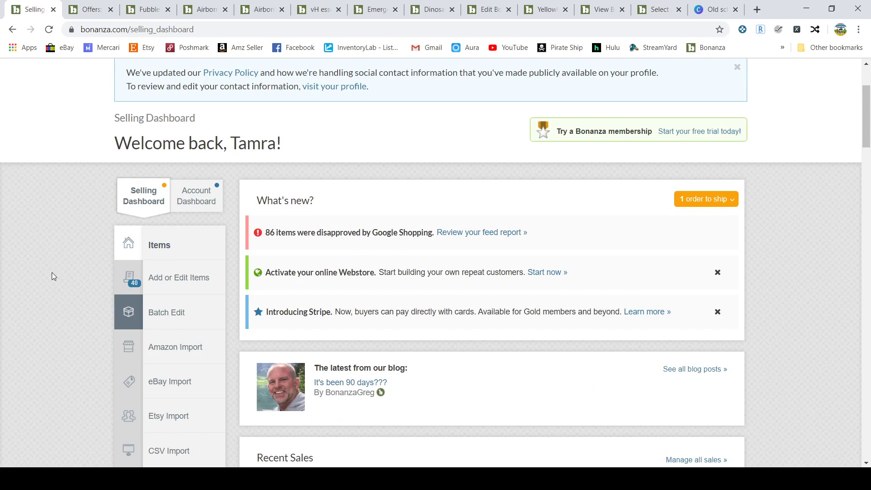
scroll(51, 274, down, 6)
scroll(52, 273, down, 5)
scroll(51, 278, up, 3)
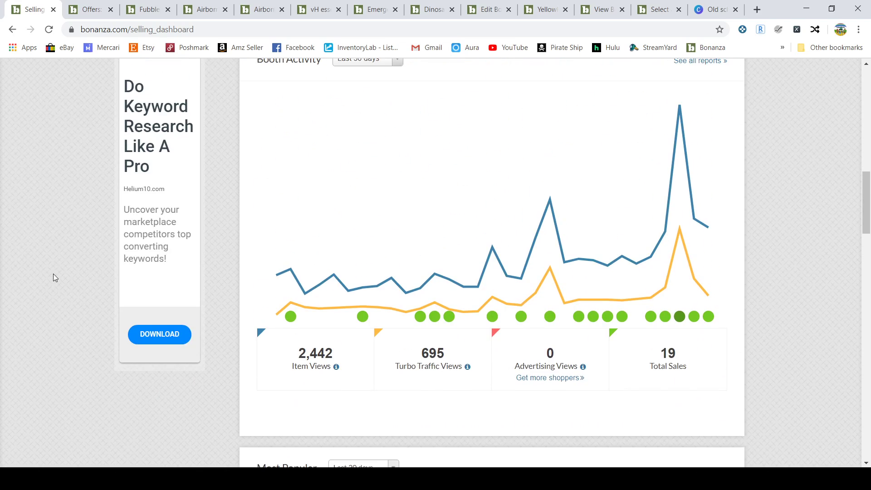
scroll(53, 277, up, 1)
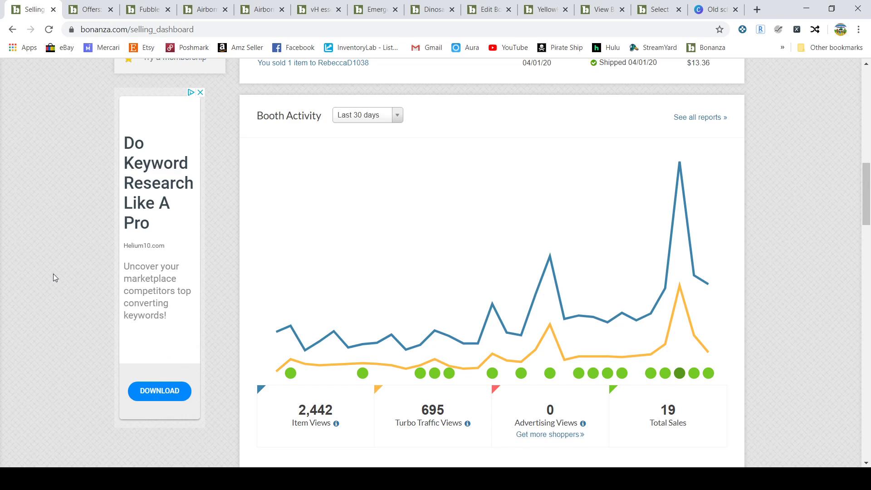
scroll(53, 277, down, 1)
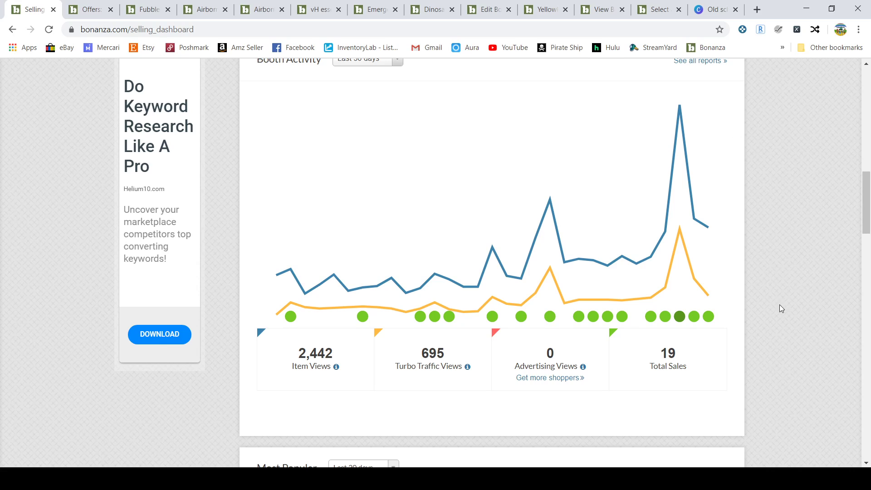
scroll(794, 304, down, 1)
scroll(795, 302, down, 1)
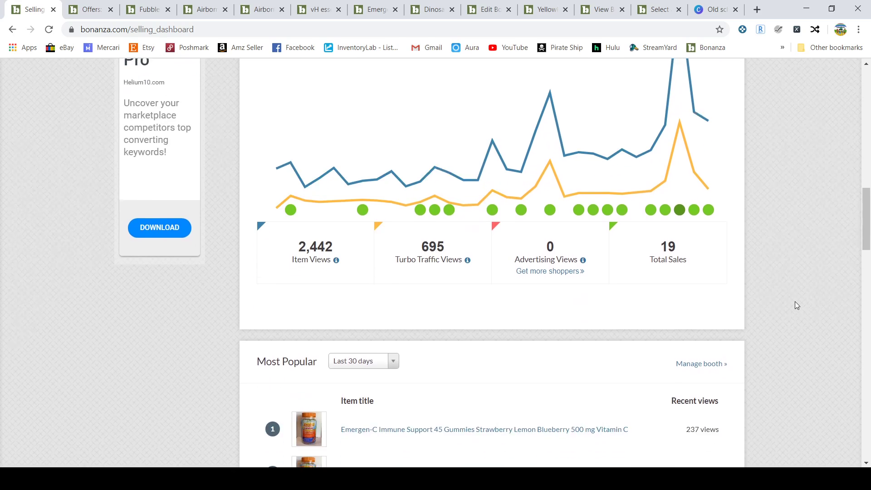
scroll(794, 300, down, 2)
scroll(794, 299, down, 1)
scroll(794, 303, down, 1)
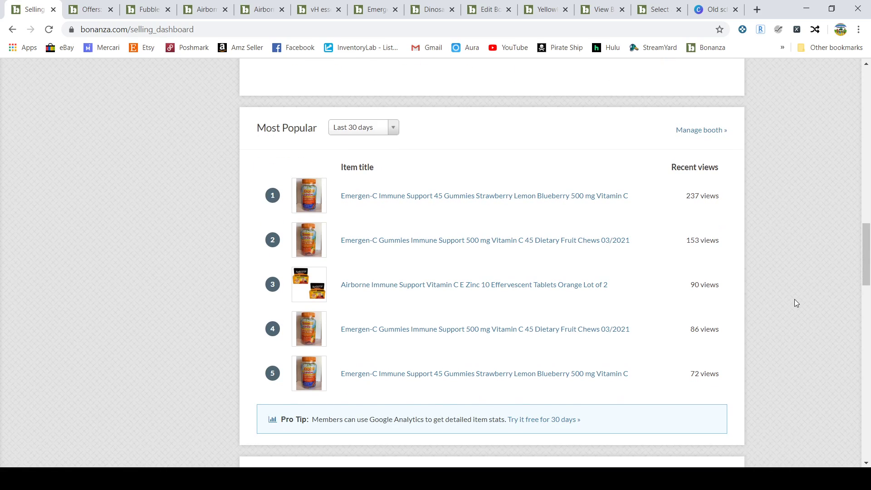
scroll(794, 303, down, 1)
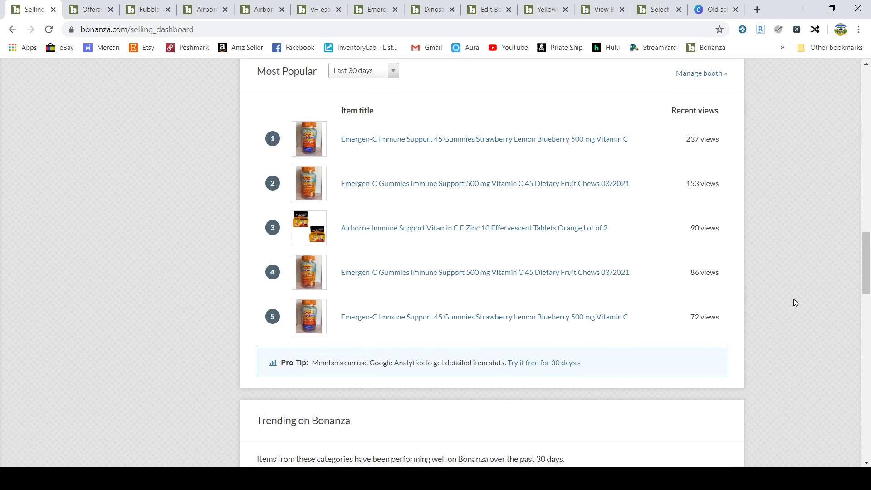
scroll(793, 302, down, 1)
scroll(793, 302, down, 2)
scroll(793, 302, down, 1)
scroll(794, 302, down, 2)
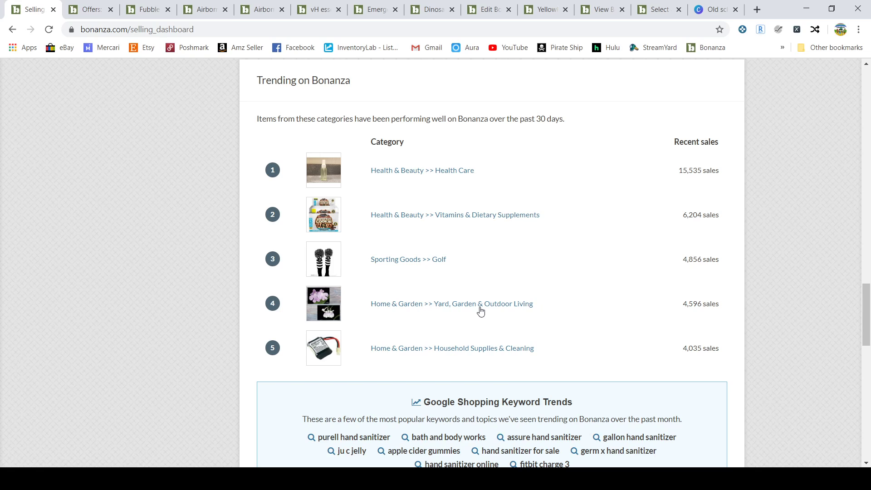
scroll(572, 347, down, 1)
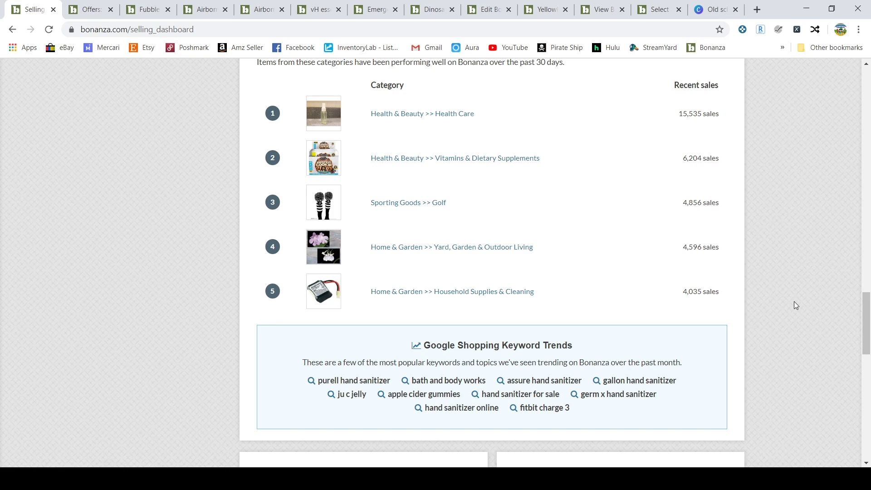
scroll(794, 301, up, 3)
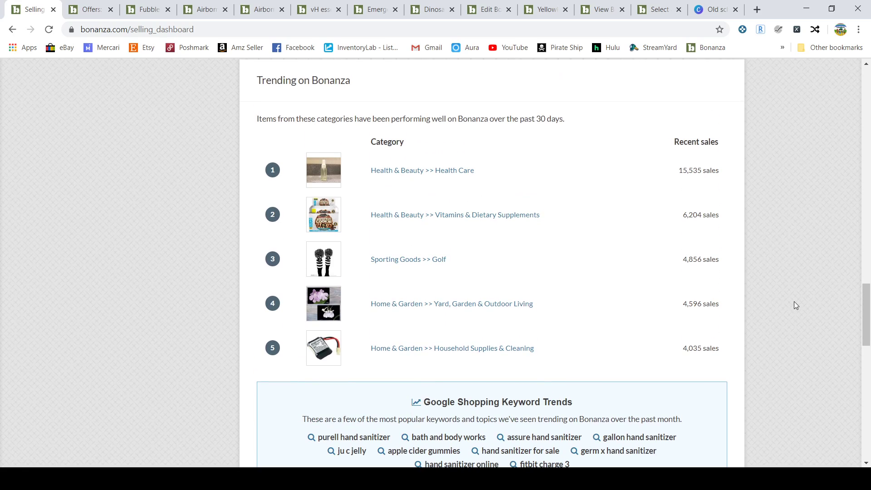
scroll(794, 301, down, 2)
scroll(794, 305, down, 1)
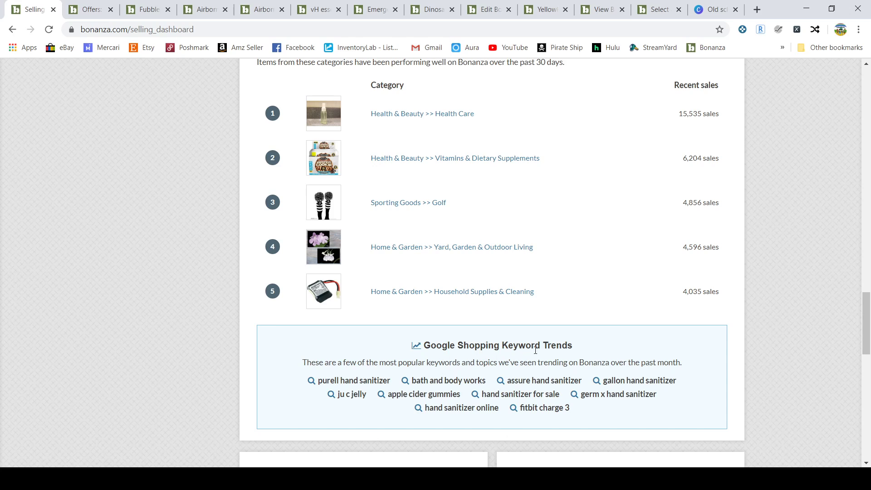
scroll(245, 404, down, 2)
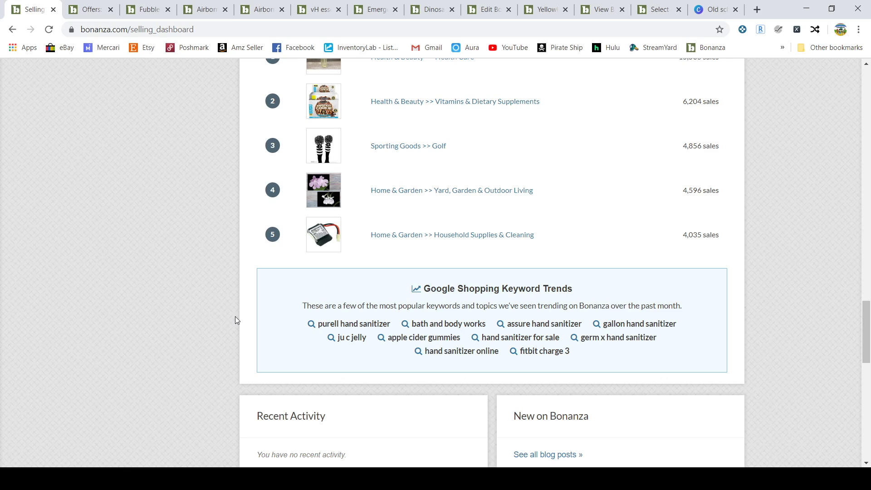
scroll(234, 320, up, 1)
scroll(235, 320, up, 1)
scroll(235, 320, up, 2)
scroll(234, 320, up, 1)
scroll(235, 320, up, 2)
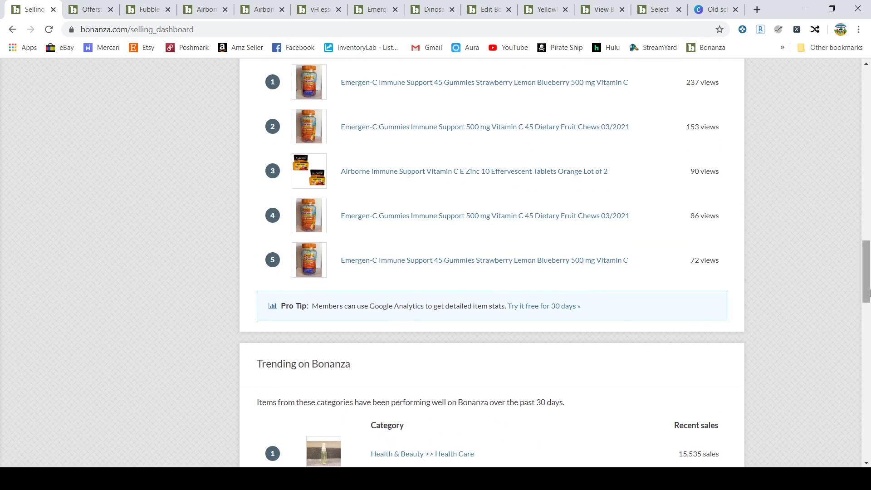
drag(867, 298, 866, 116)
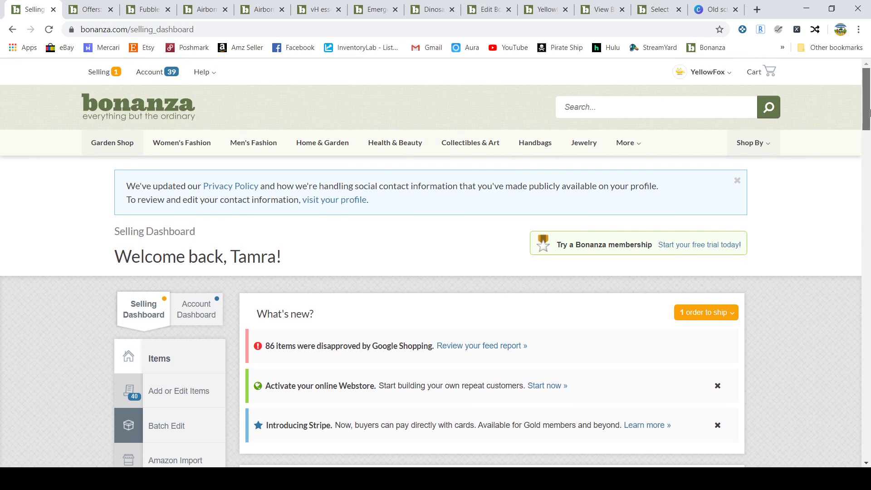